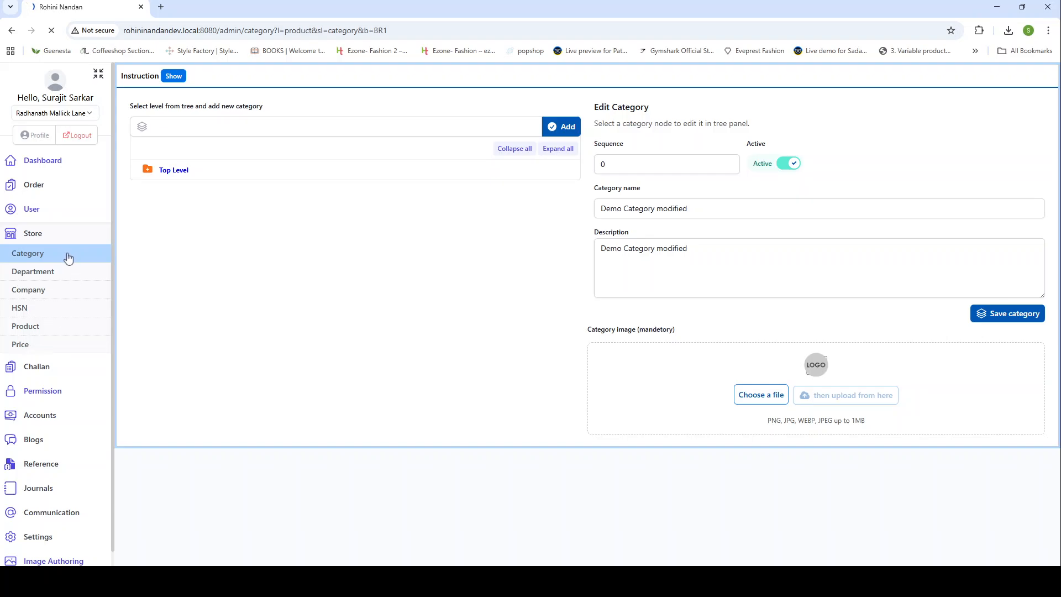
Open the store's category page and expand Top Level to look through the existing categories
left_click(67, 257)
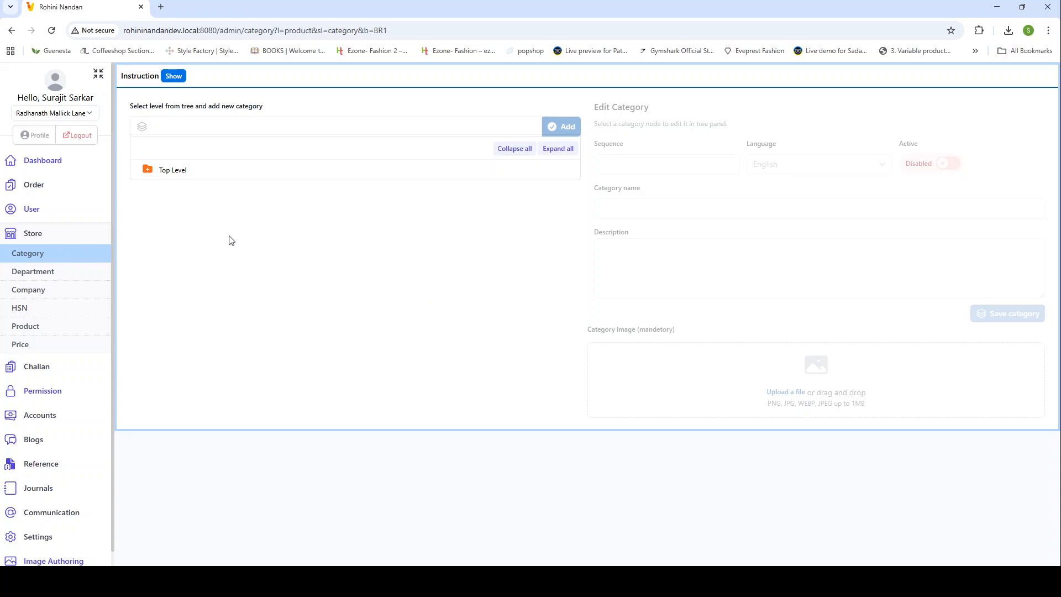
left_click(148, 172)
left_click(148, 175)
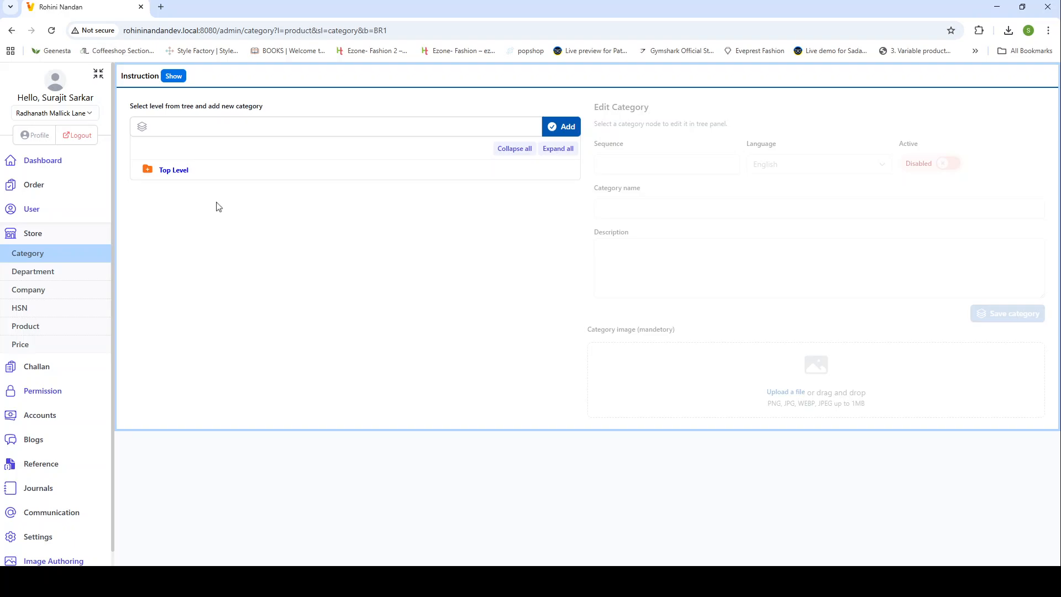
left_click(148, 169)
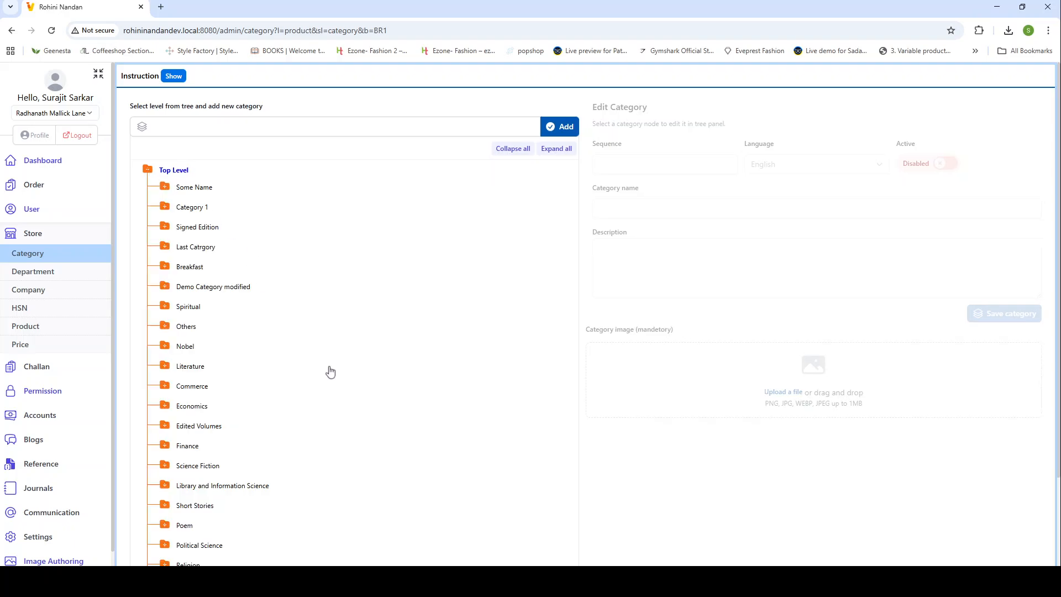
scroll(326, 378, "down", 1)
scroll(325, 377, "up", 1)
Add a new category named "Fashion" under Top Level
left_click(187, 174)
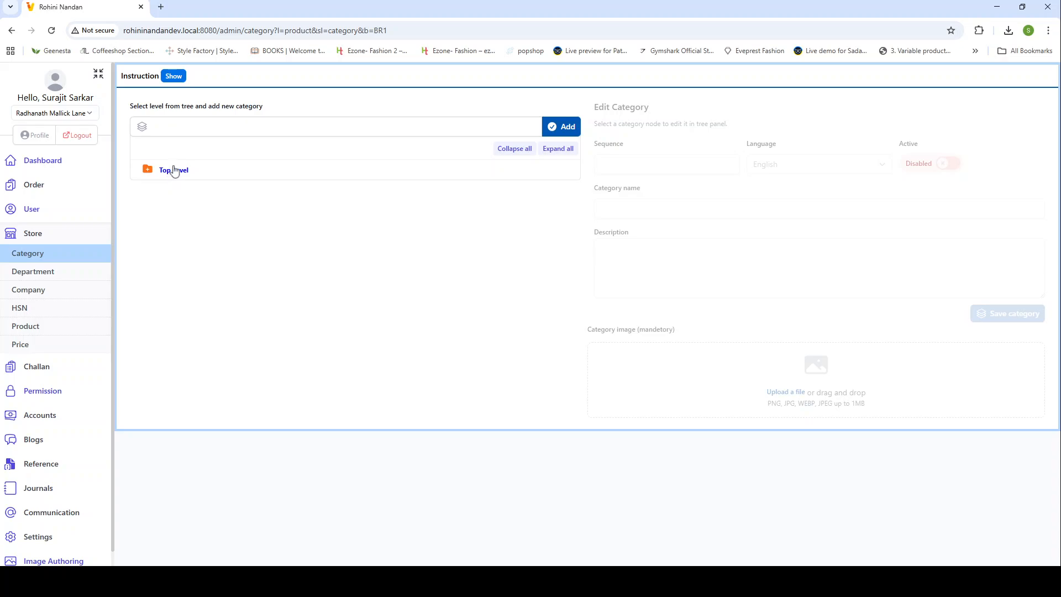
left_click(173, 127)
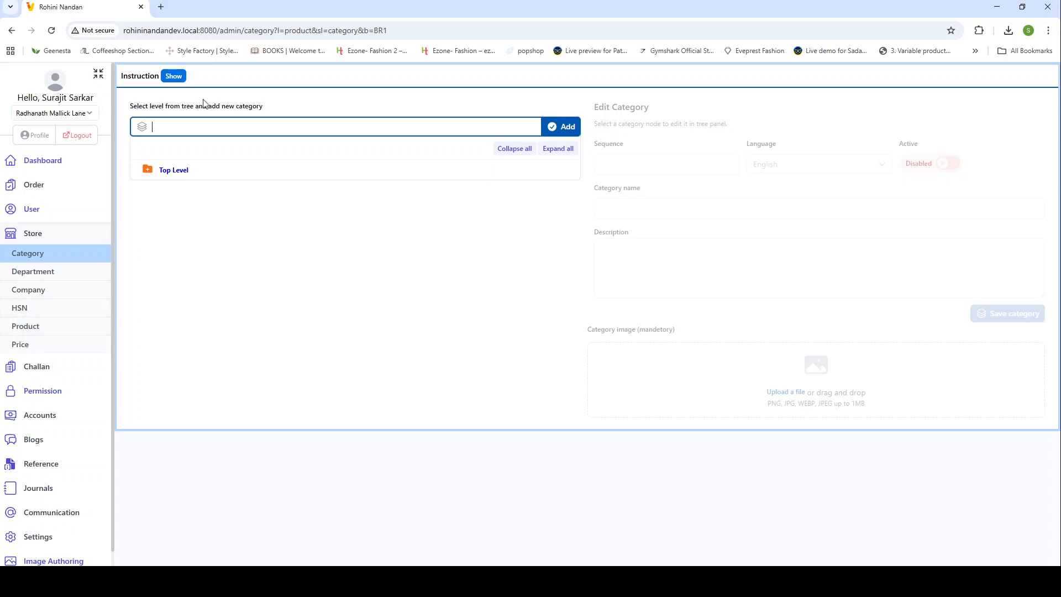
type("Fashion")
left_click(555, 129)
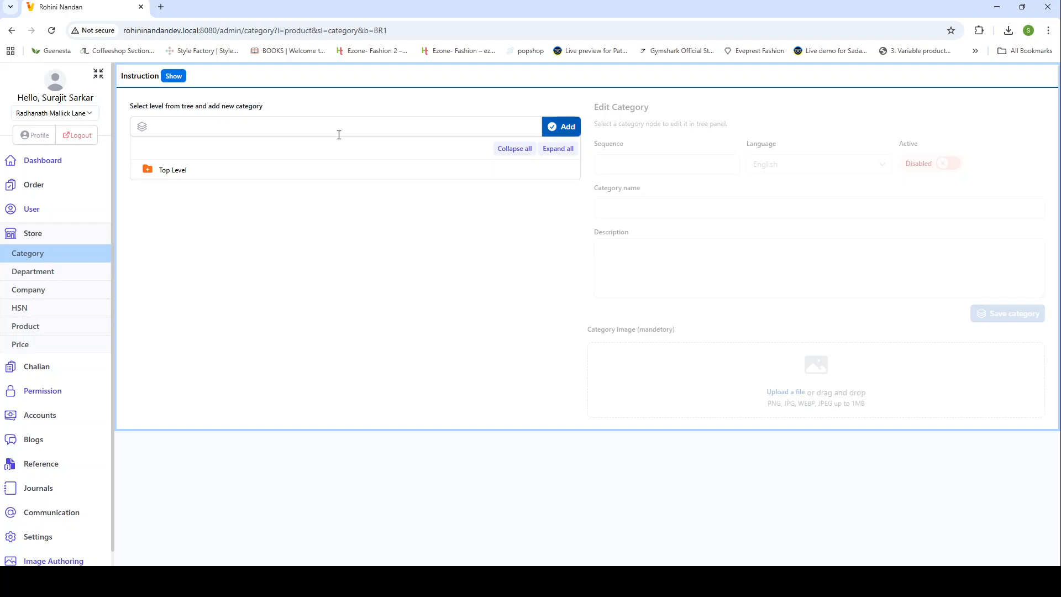
Select the Fashion category in the fully expanded tree and add a sub-category named "Men" under it
left_click(162, 123)
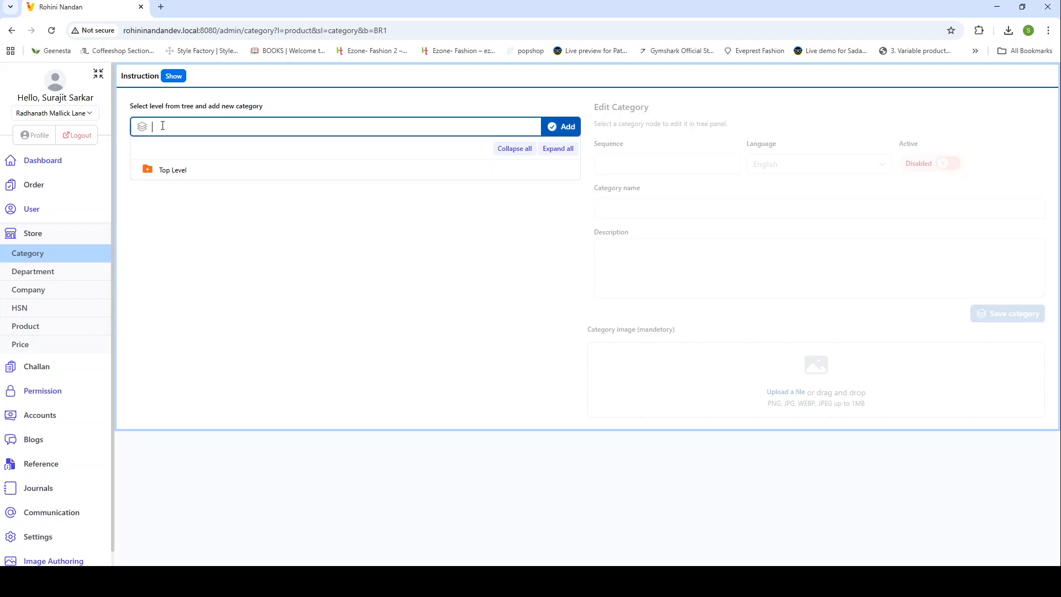
left_click(550, 155)
scroll(359, 346, "down", 3)
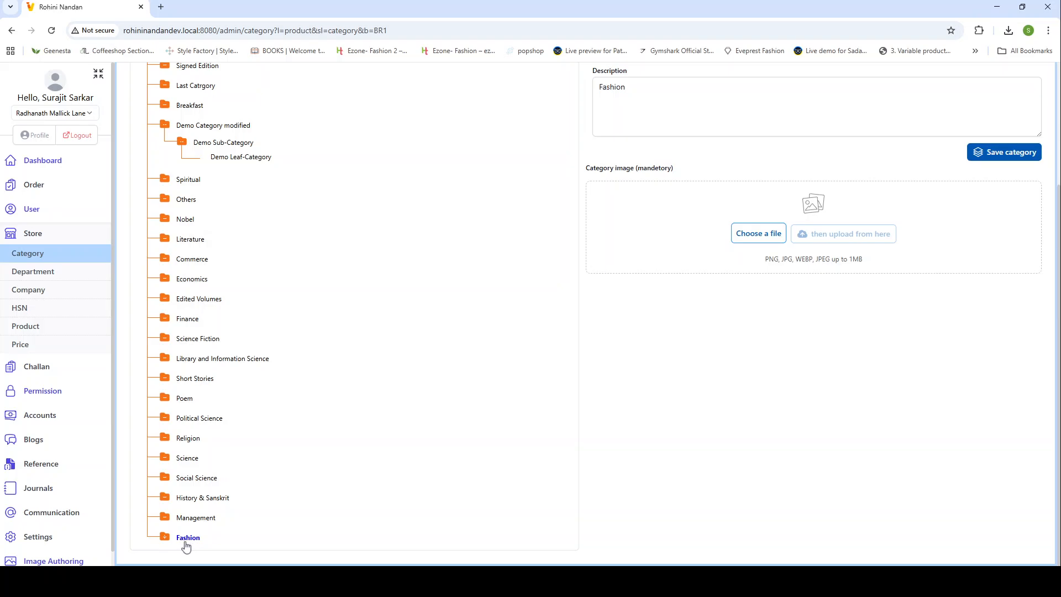
scroll(289, 374, "up", 3)
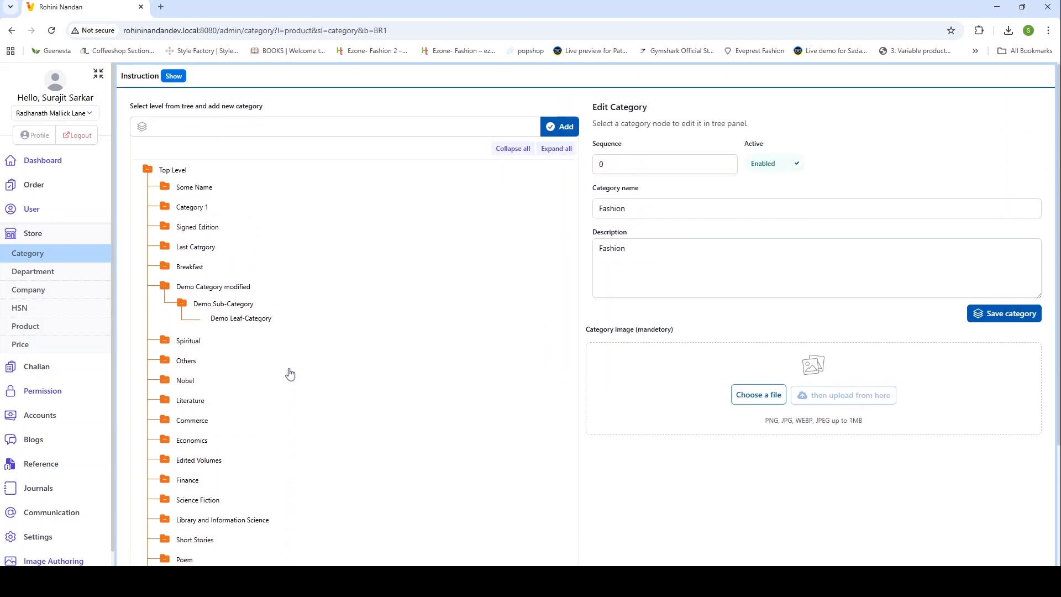
left_click(199, 128)
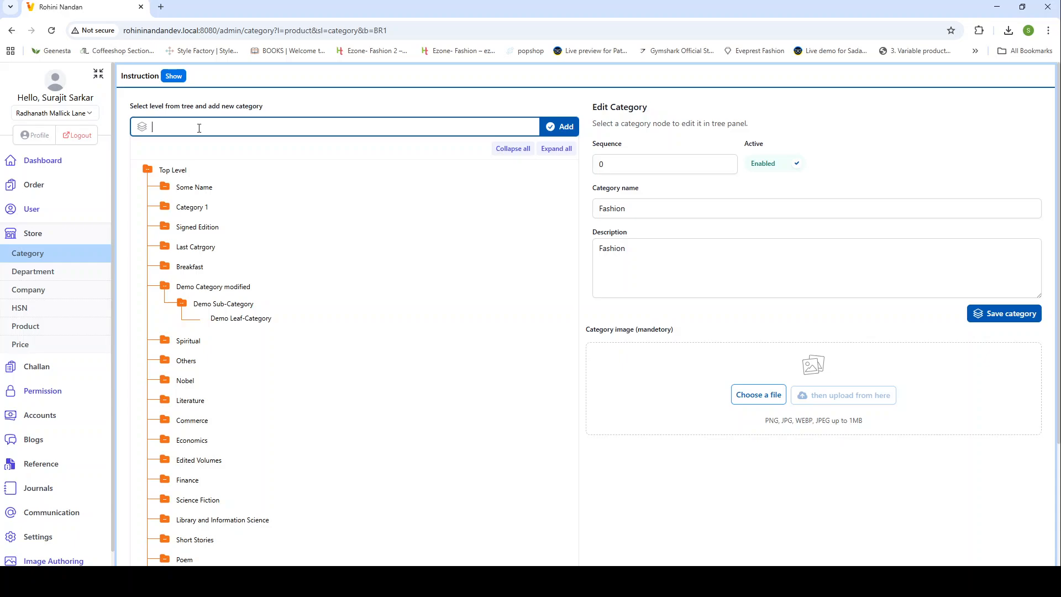
type("Shi")
key("BackSpace")
key("BackSpace")
key("BackSpace")
type("Men")
left_click(559, 129)
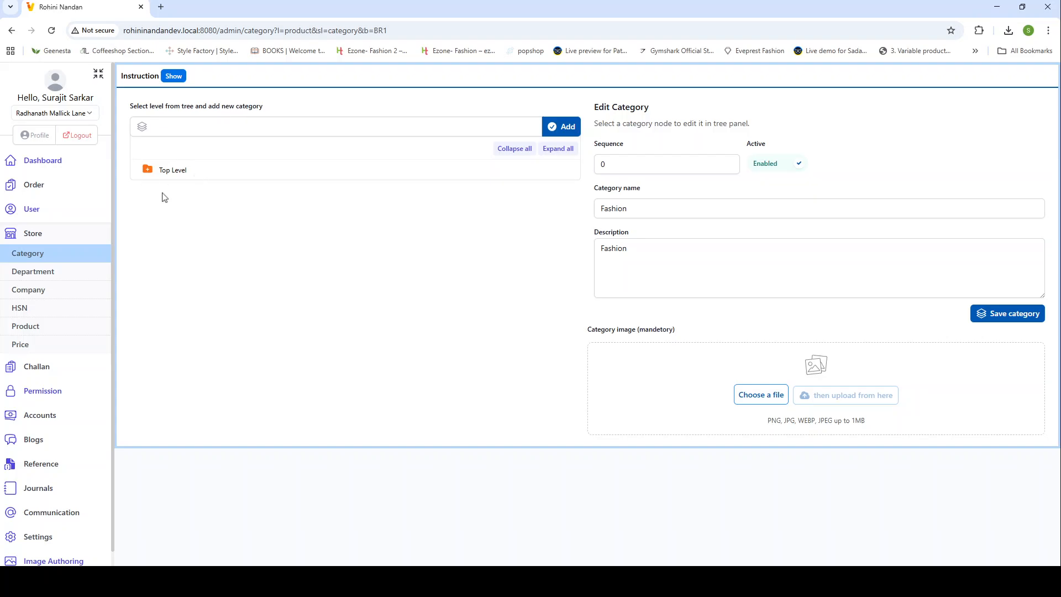
Add a sub-category named "Shirts" under Men in the Fashion category and expand the whole tree to check it
left_click(151, 176)
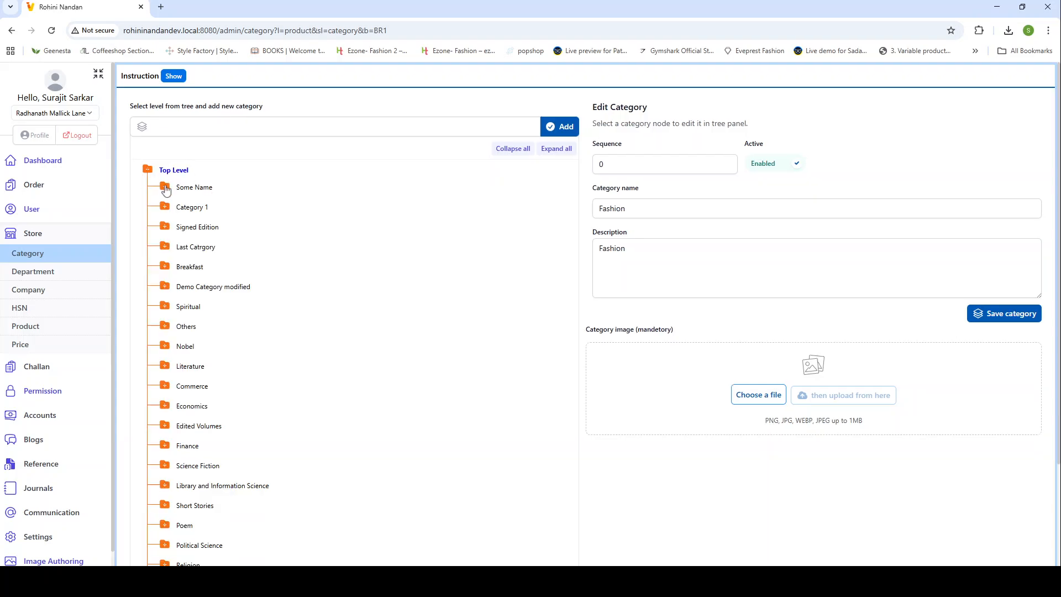
scroll(296, 372, "down", 2)
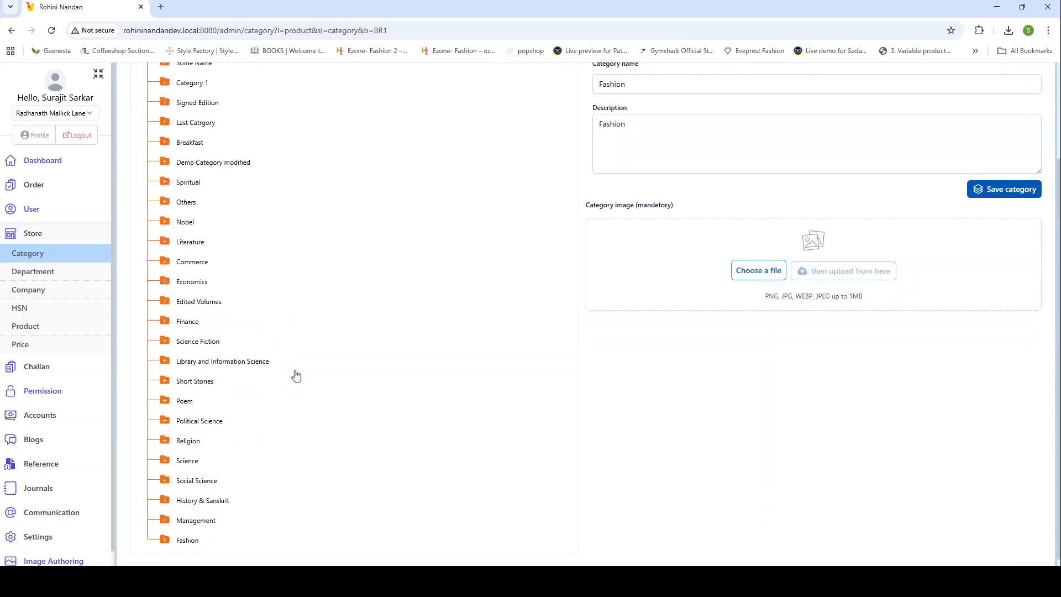
left_click(165, 538)
scroll(255, 500, "down", 1)
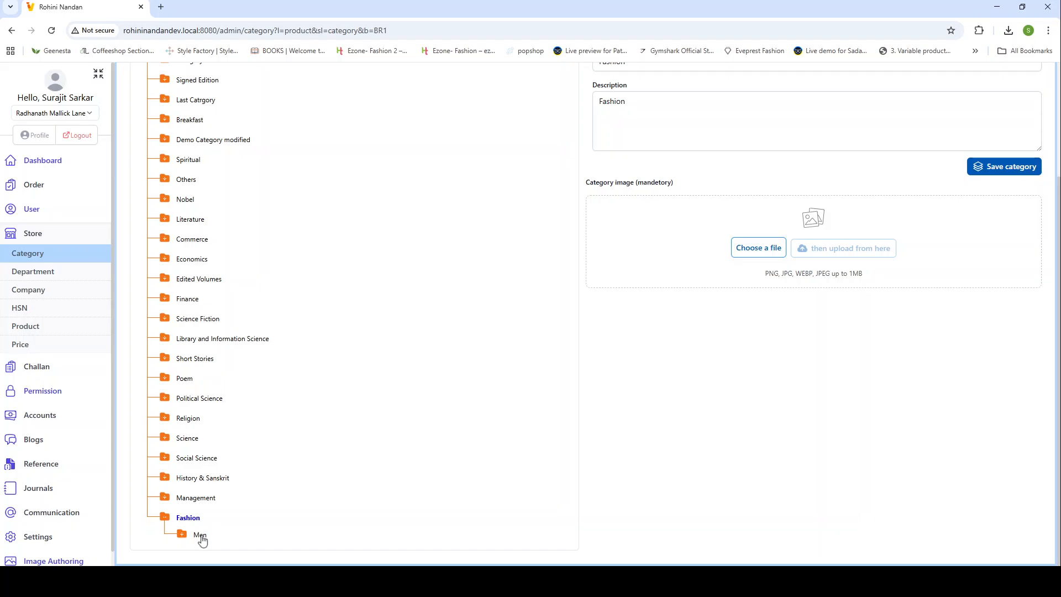
left_click(200, 535)
scroll(275, 491, "up", 3)
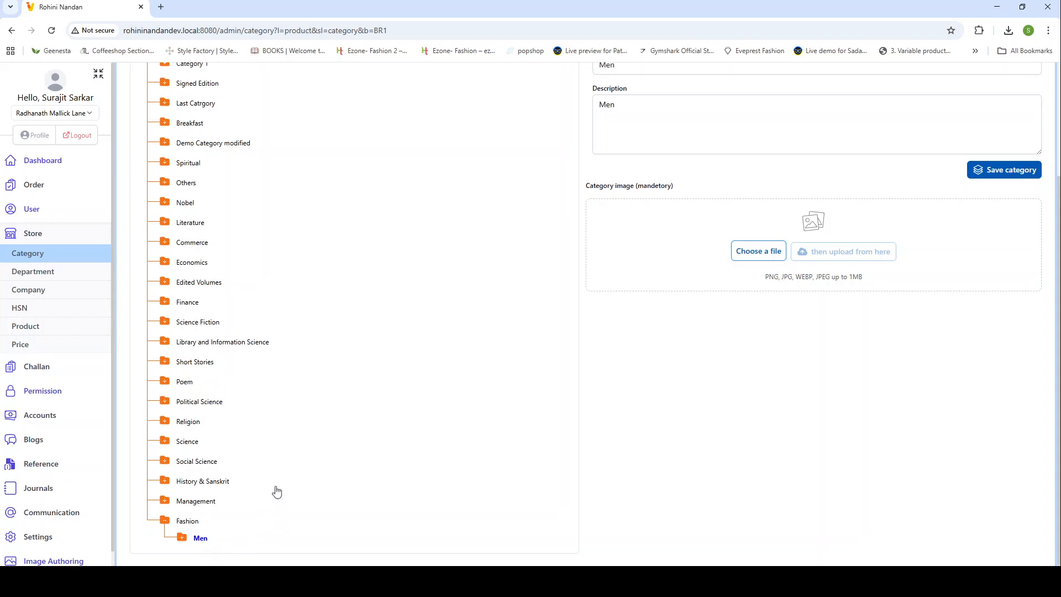
left_click(222, 128)
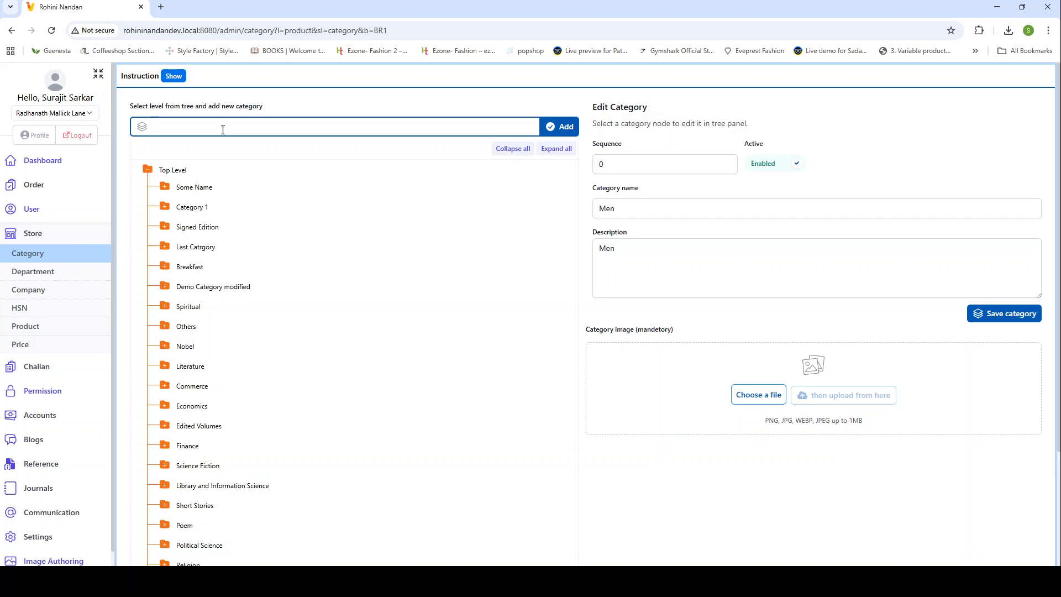
type("Shirts")
left_click(567, 133)
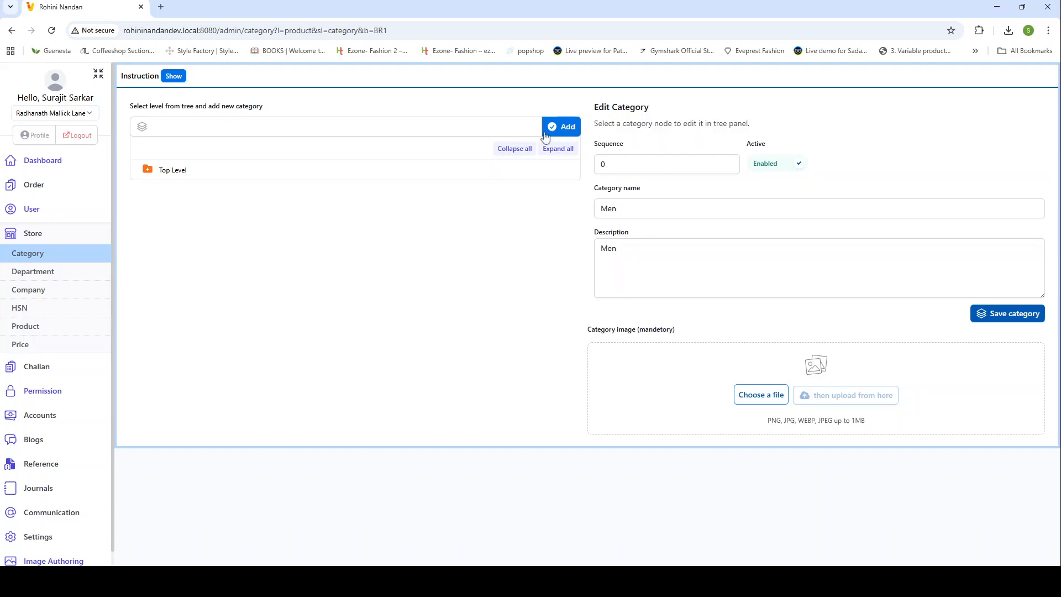
left_click(556, 152)
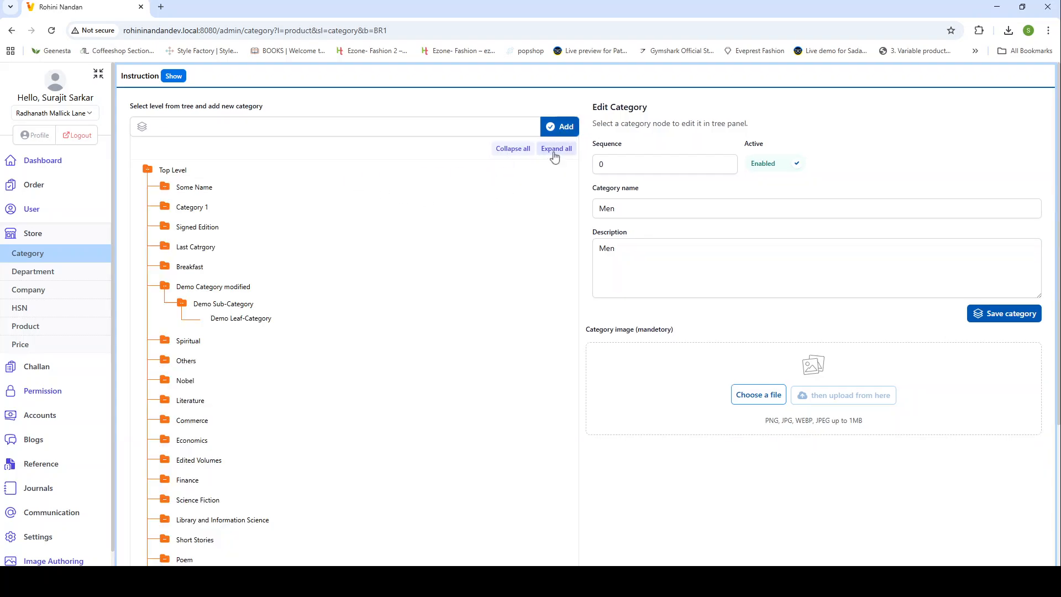
scroll(334, 345, "down", 3)
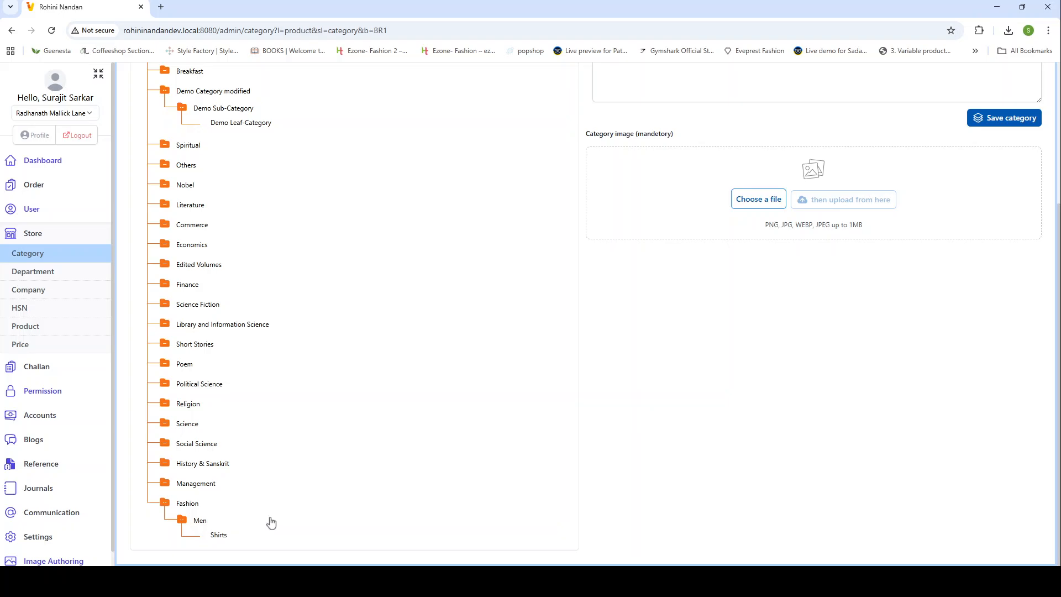
Reload the category page and select the Fashion category under Top Level for editing
left_click(25, 254)
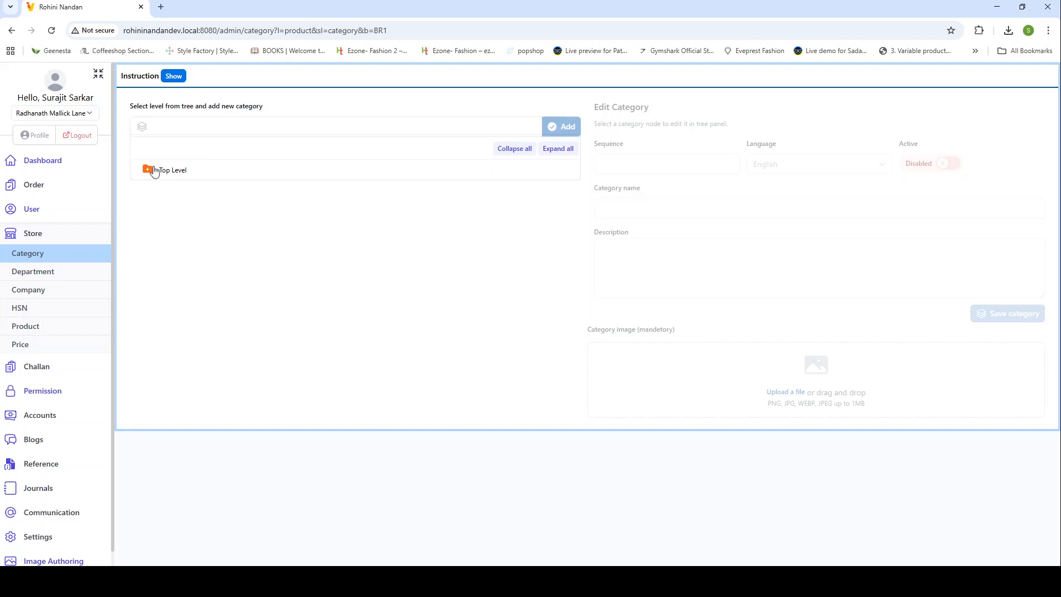
left_click(154, 170)
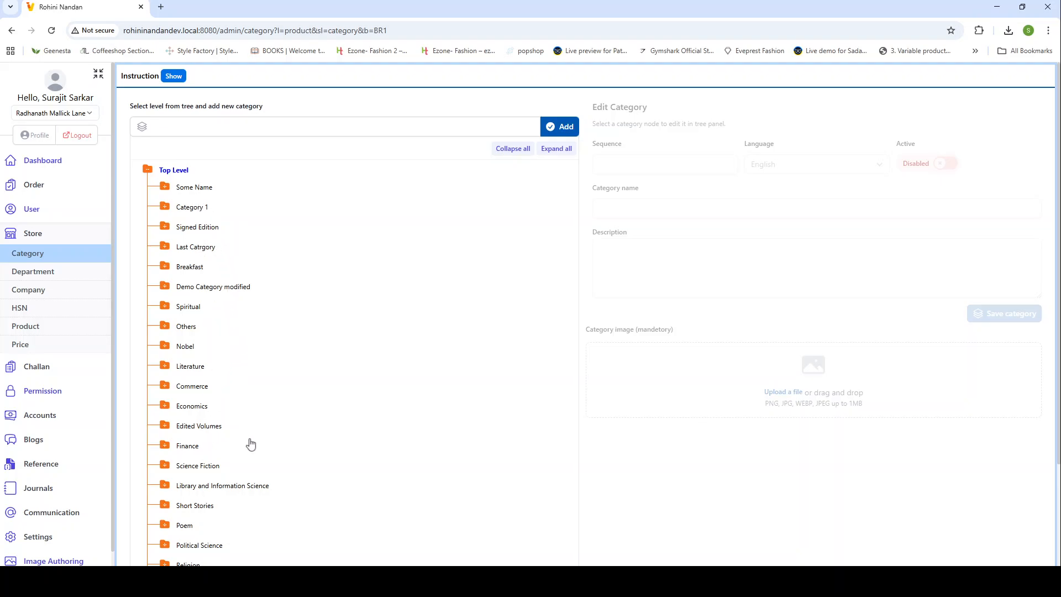
scroll(246, 442, "down", 1)
scroll(246, 442, "down", 1)
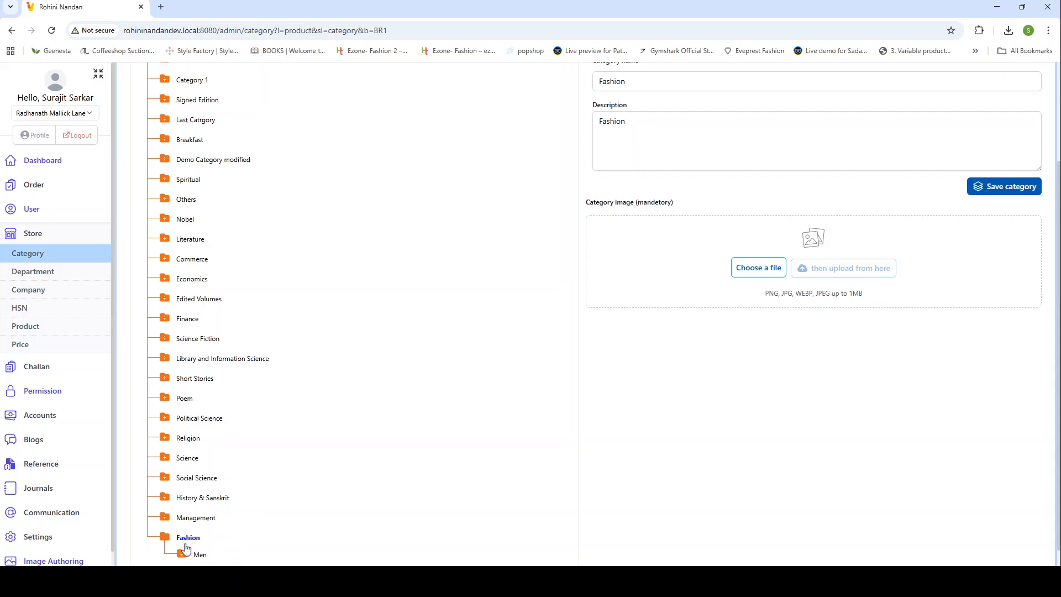
scroll(701, 337, "up", 1)
scroll(701, 337, "up", 1)
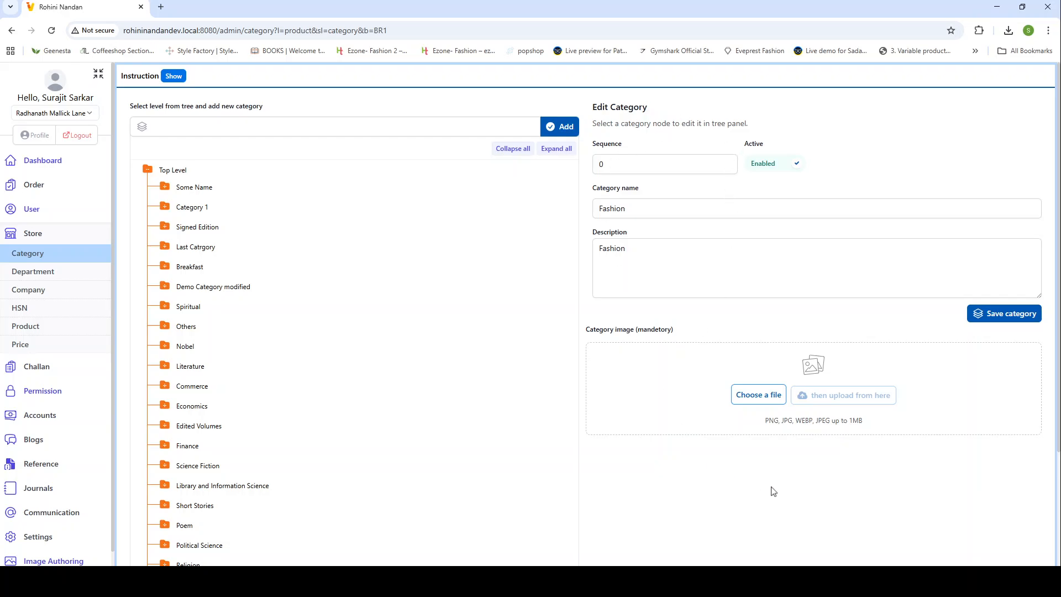
Try to deactivate the Fashion category, cancelling the deactivation and switching its status back to active
left_click(632, 164)
left_click(772, 164)
left_click(800, 165)
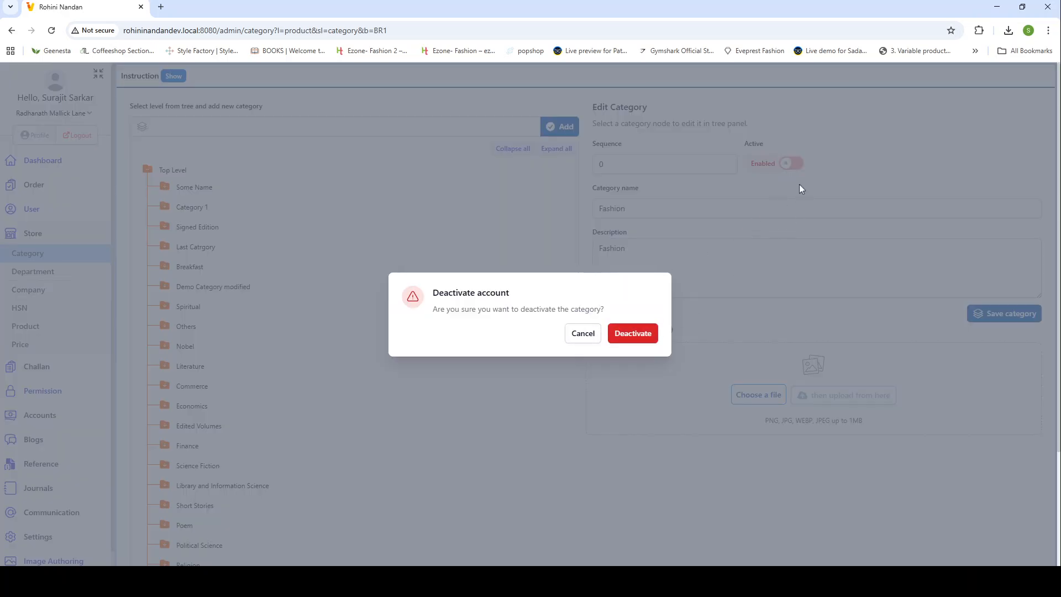
left_click(580, 335)
left_click(788, 165)
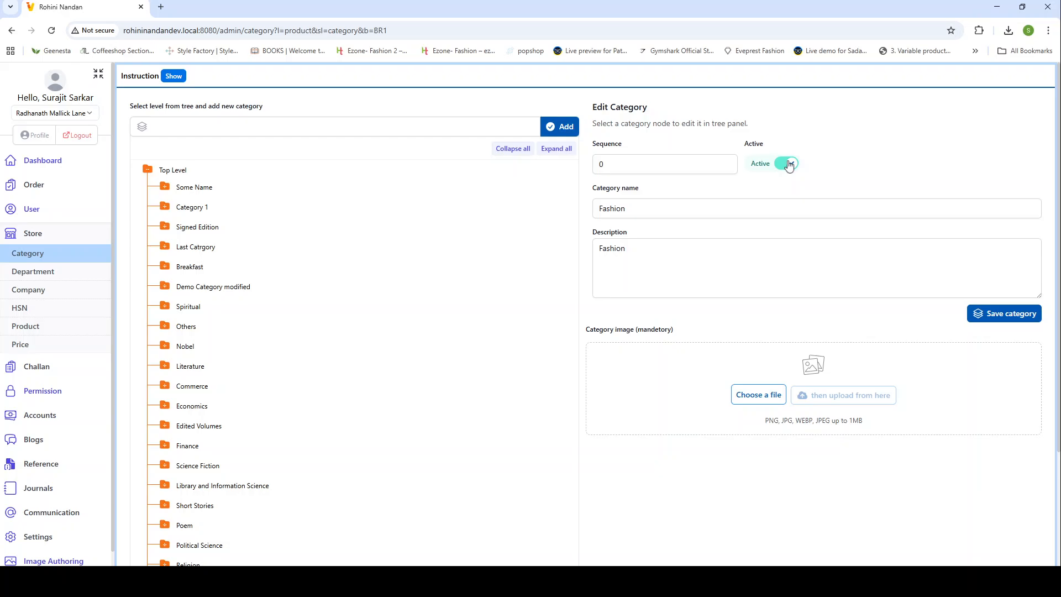
Rename the Fashion category to "Fashion Demo" and save the category
left_click(646, 208)
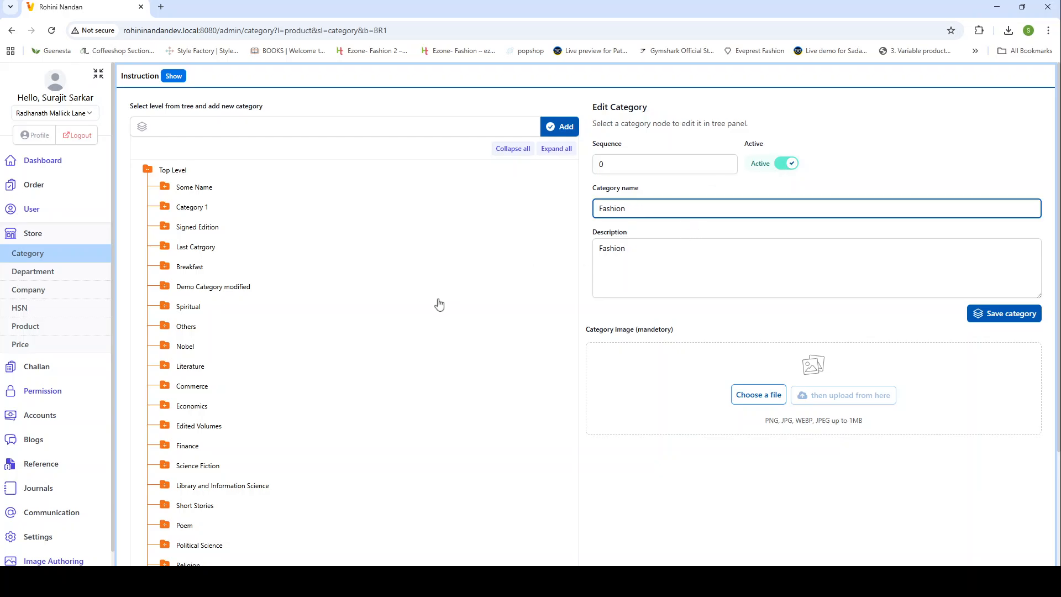
scroll(438, 303, "down", 3)
scroll(439, 304, "up", 4)
scroll(525, 317, "down", 1)
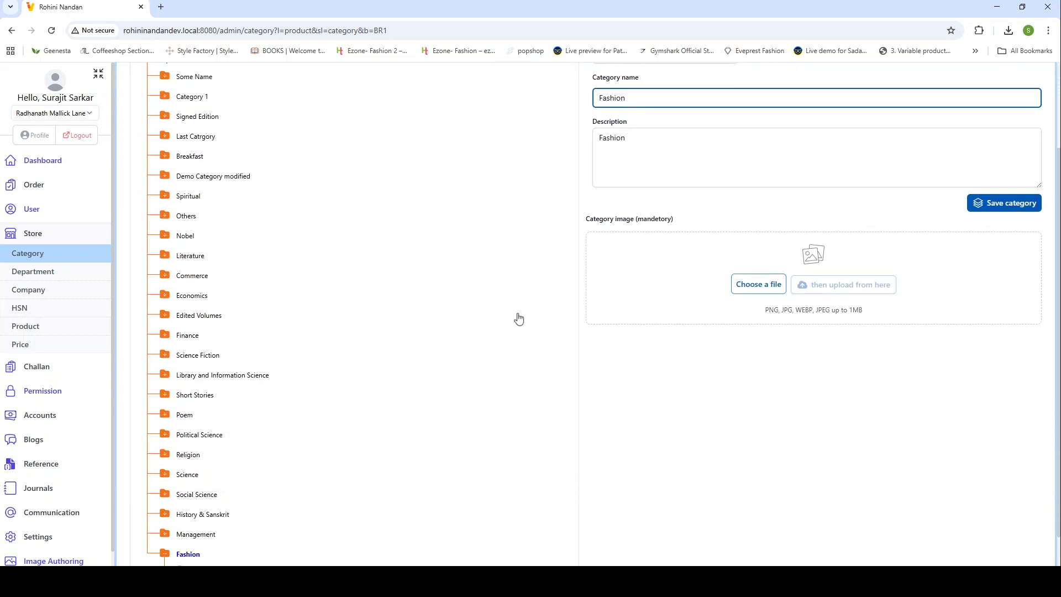
type("Demo")
scroll(536, 356, "down", 1)
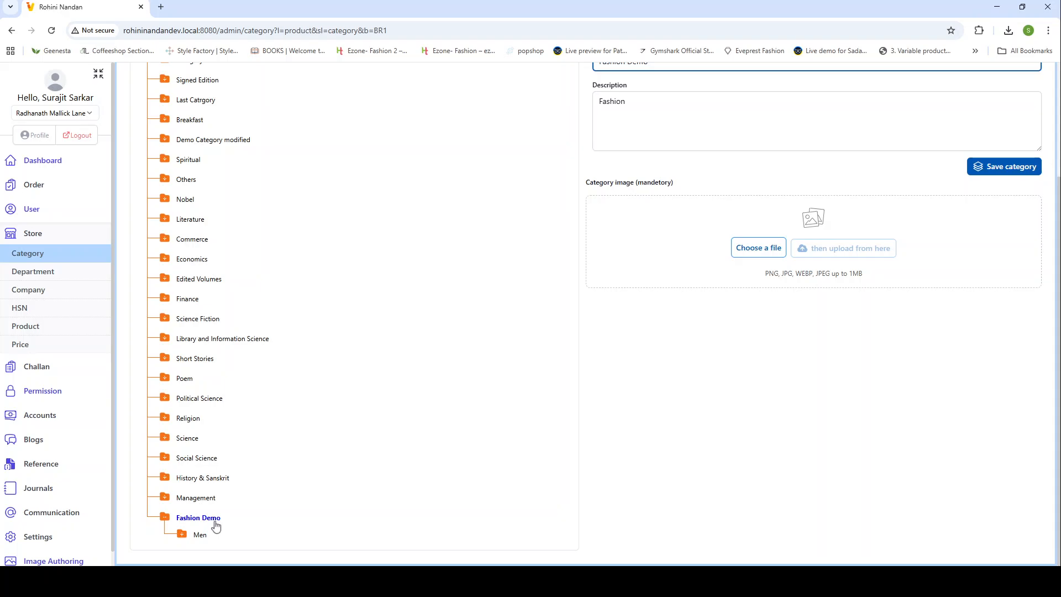
scroll(817, 407, "up", 3)
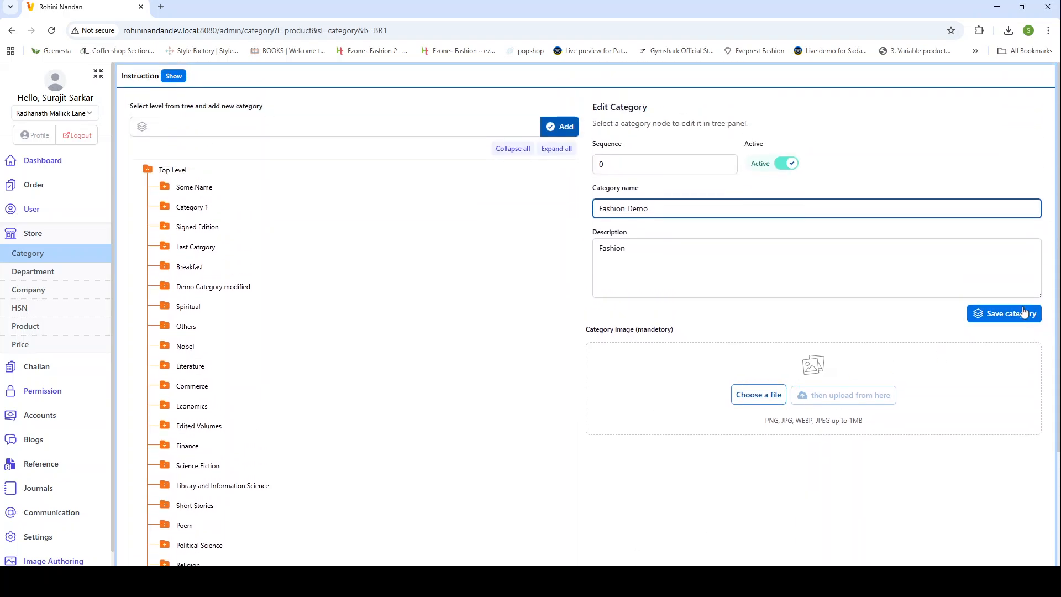
left_click(1005, 315)
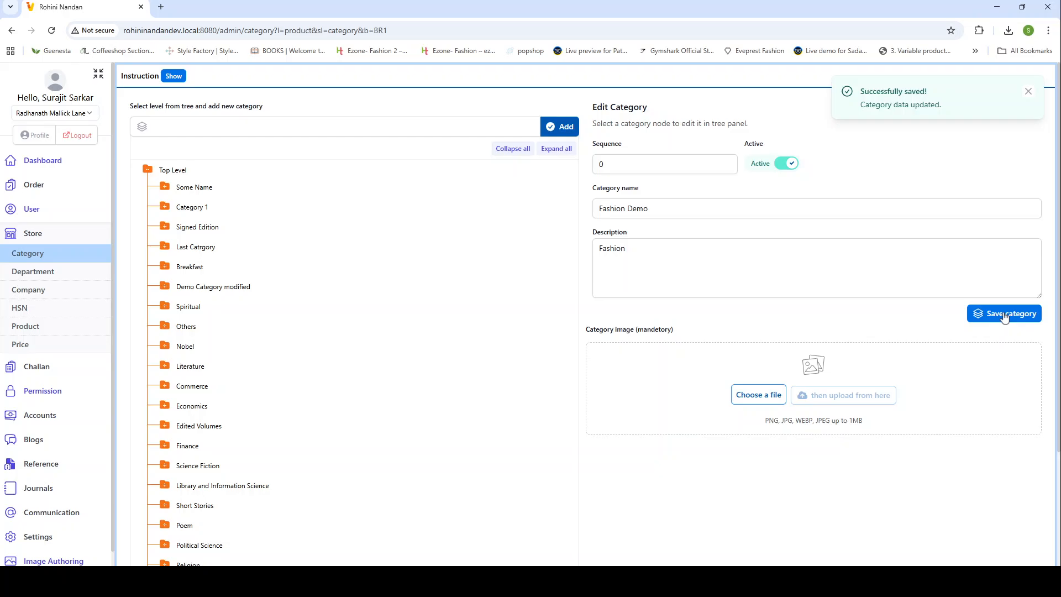
Reload the category page and examine the details of Fashion Demo, its Men sub-category and the Shirts category
left_click(40, 254)
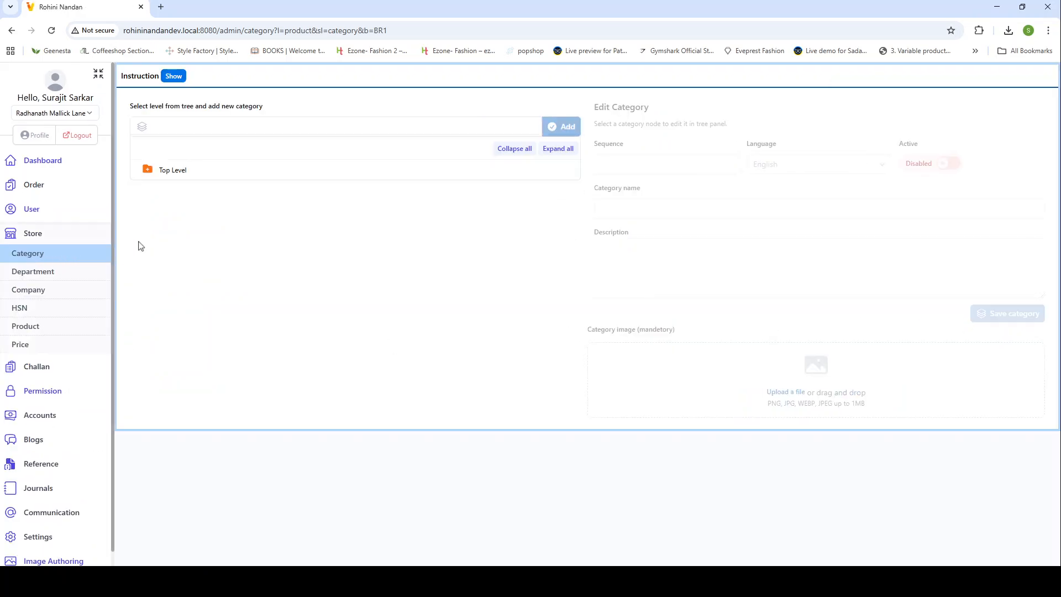
scroll(204, 548, "down", 2)
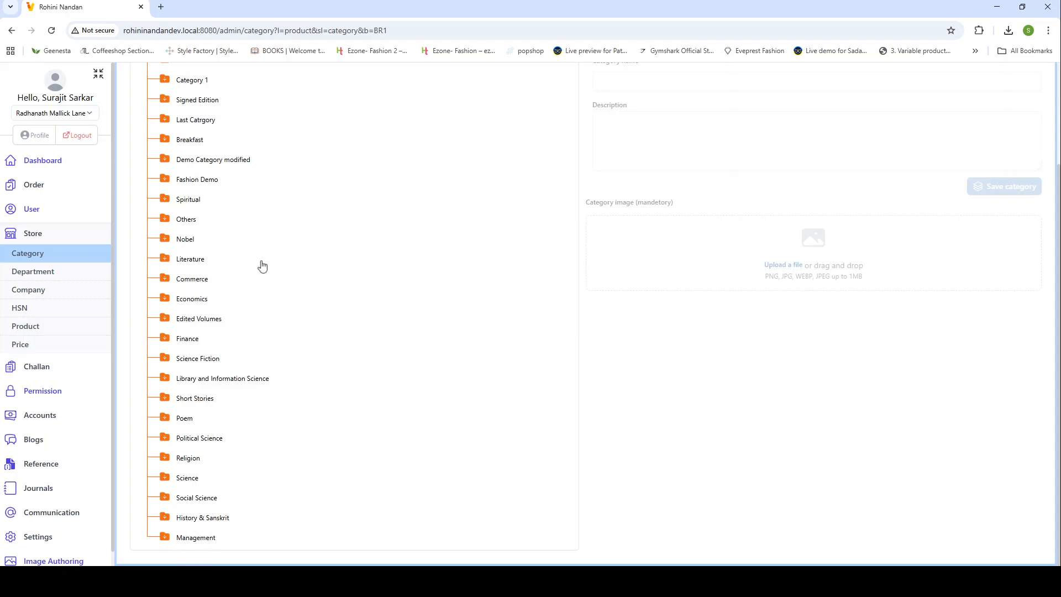
left_click(194, 180)
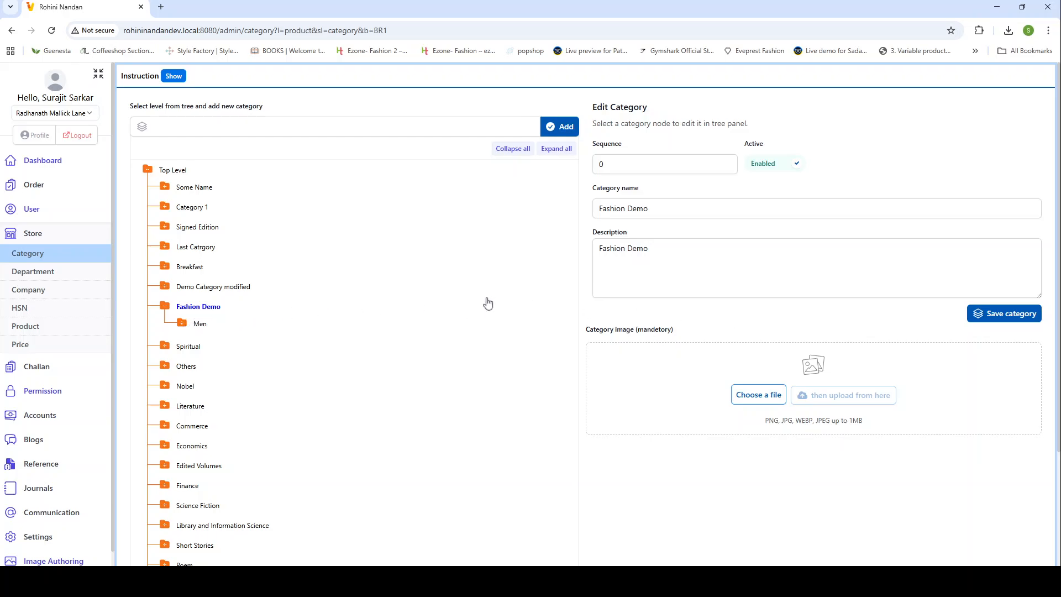
left_click(181, 325)
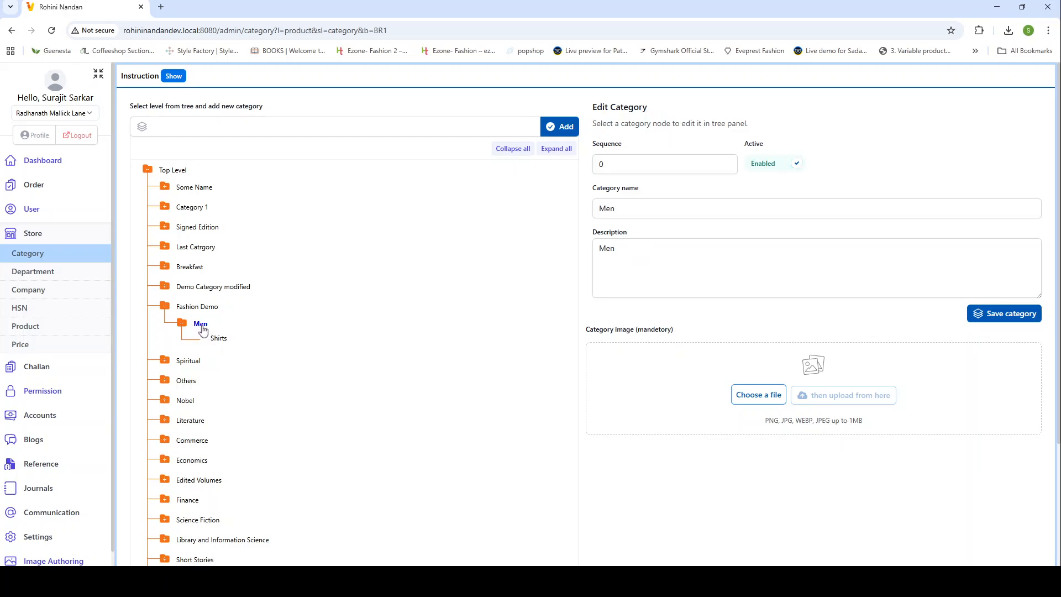
left_click(227, 342)
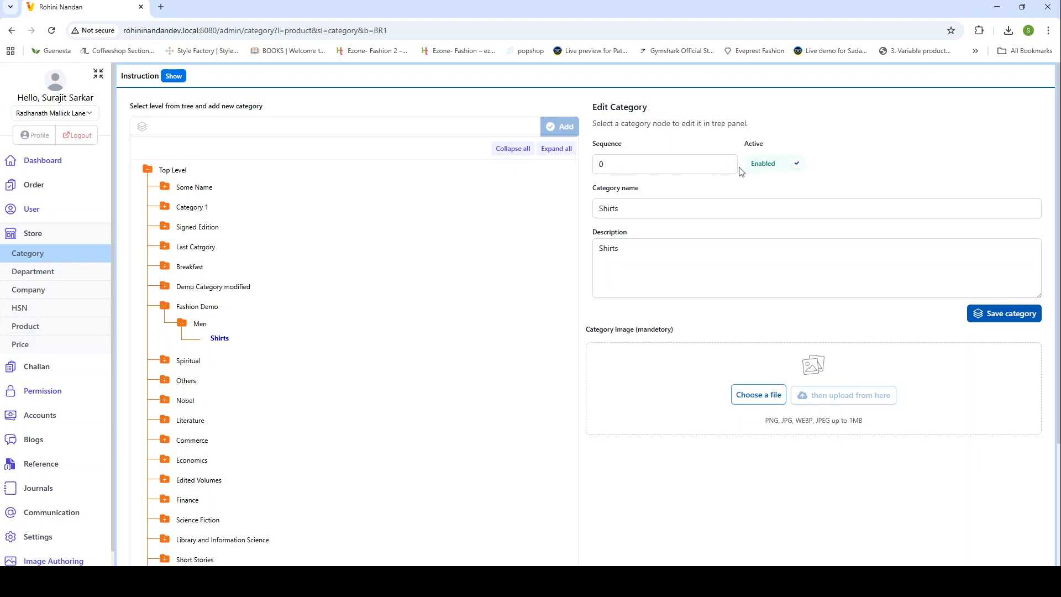
Select the Fashion Demo category for editing, review its description and sub-categories, and collapse its branch in the category tree
left_click(661, 165)
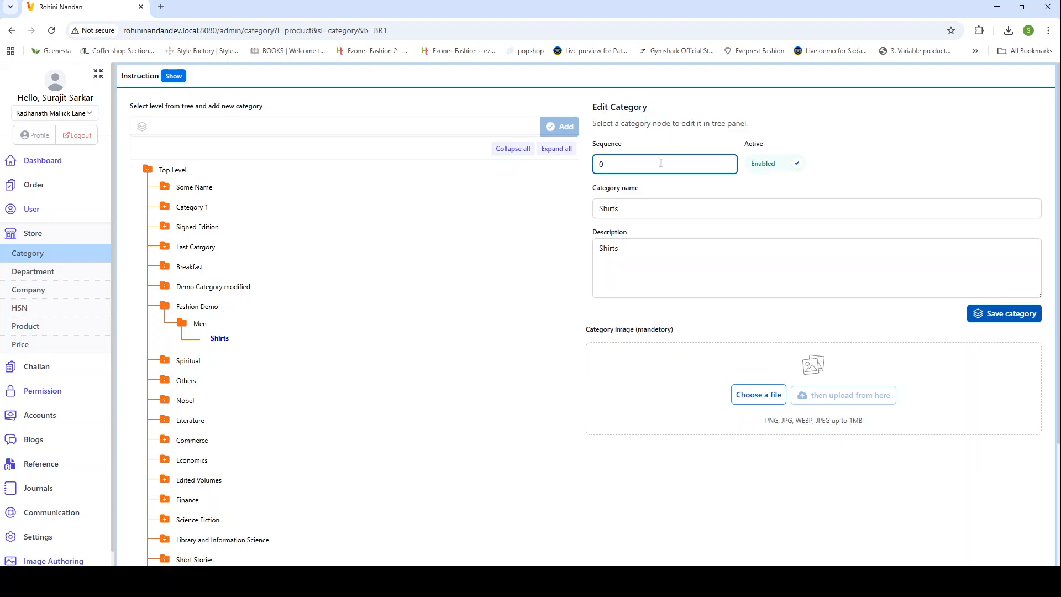
left_click(211, 309)
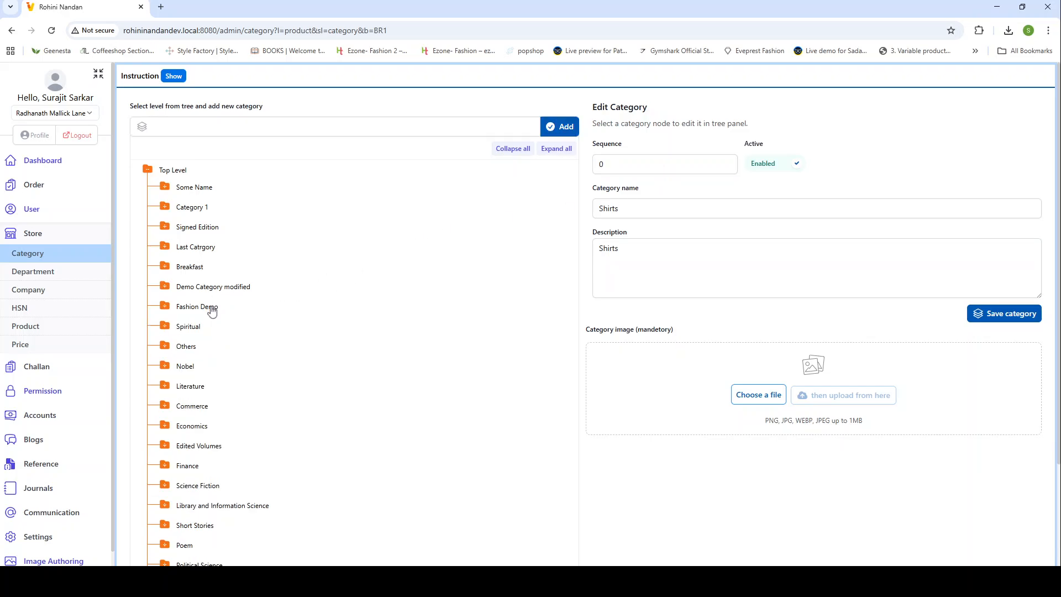
left_click(168, 308)
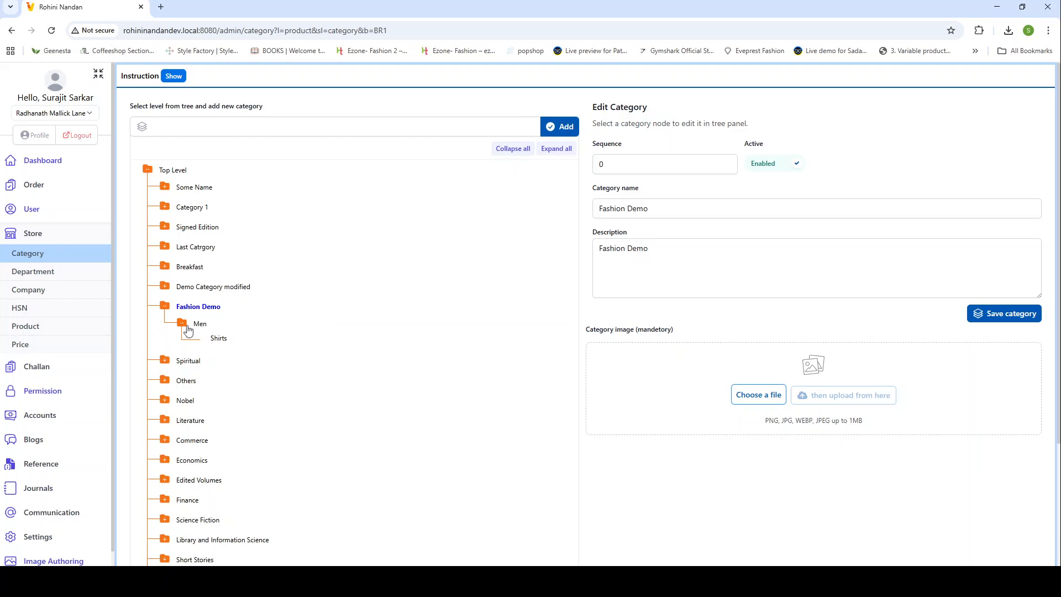
left_click(718, 247)
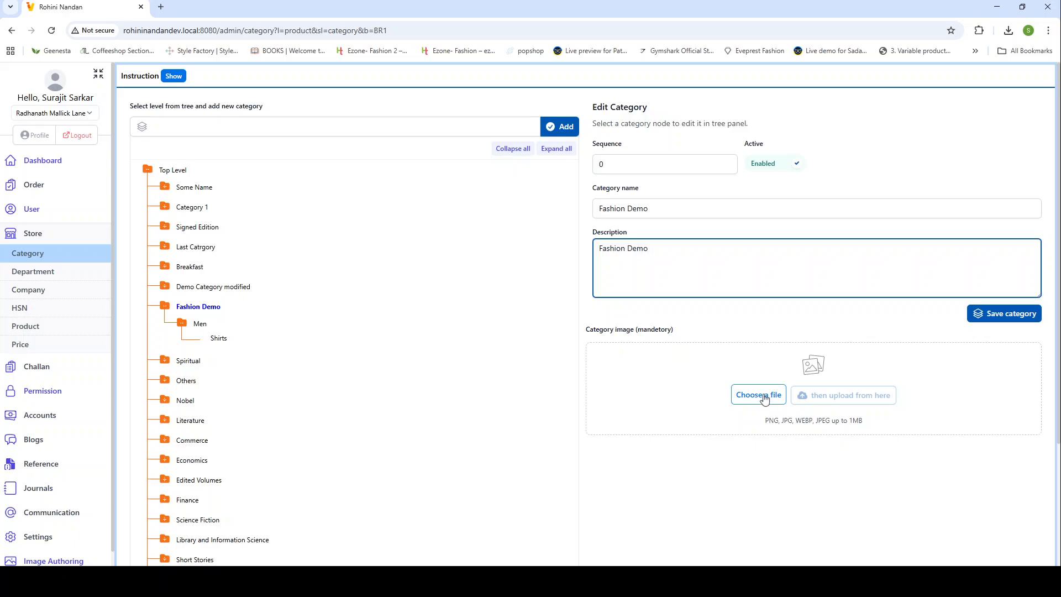
left_click(165, 307)
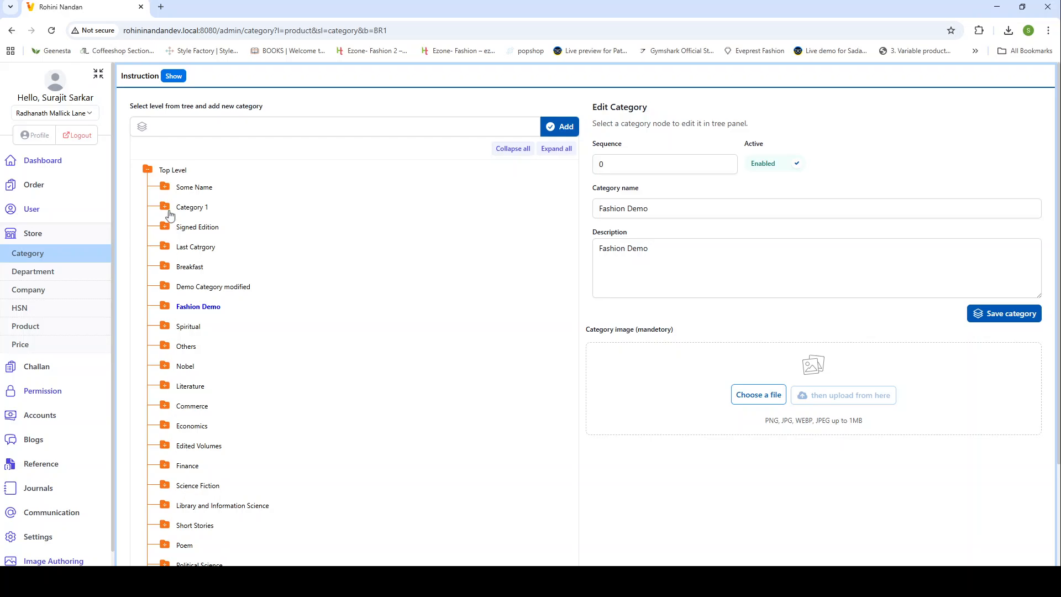
left_click(183, 310)
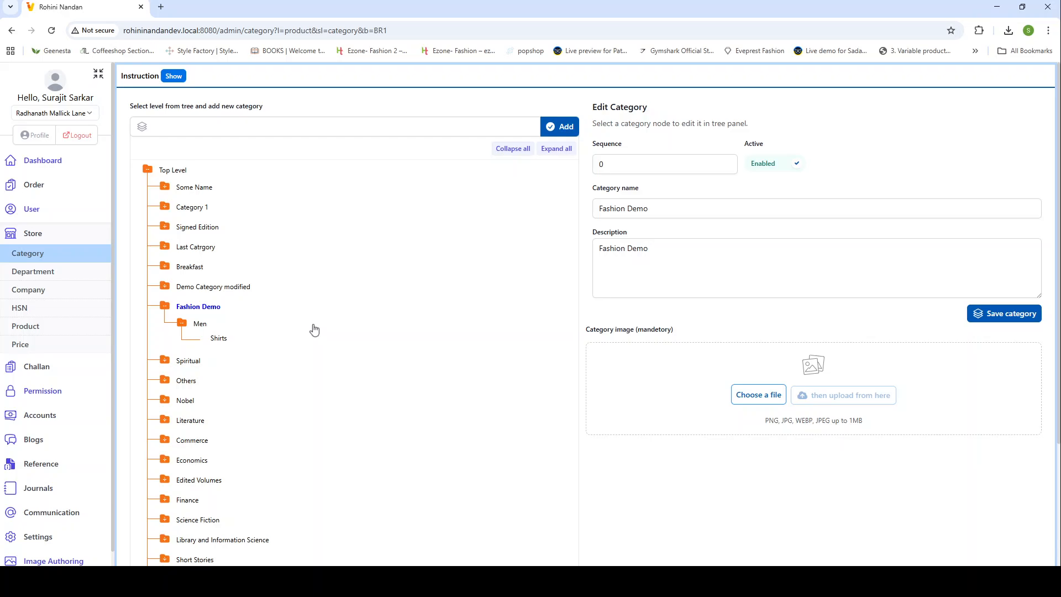
left_click(197, 313)
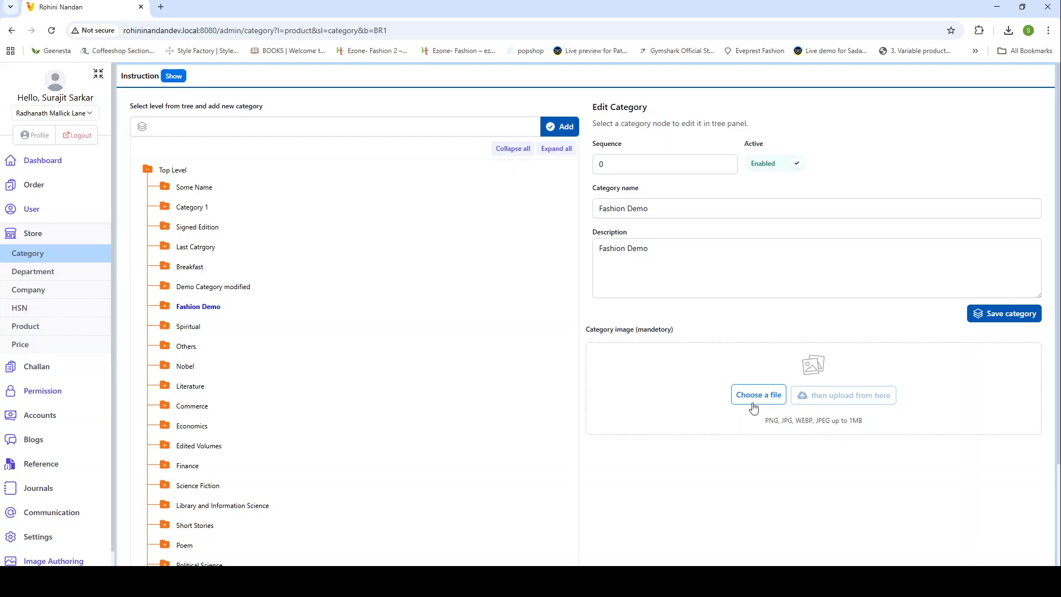
Try to choose a non-square image as the category image for Fashion Demo and dismiss the resulting notification
left_click(752, 403)
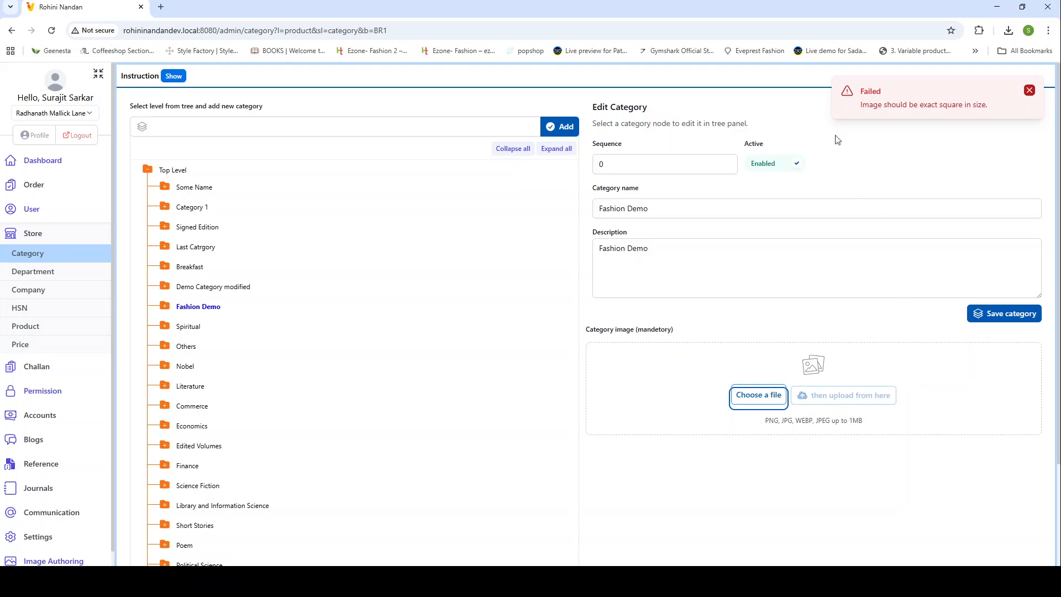
left_click_drag(862, 106, 989, 106)
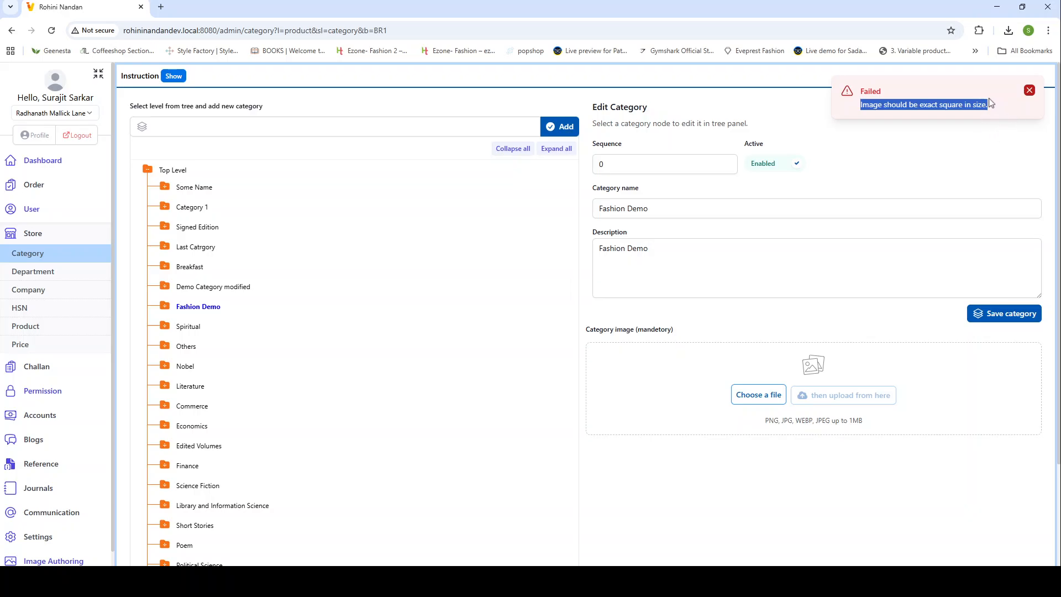
left_click(1030, 92)
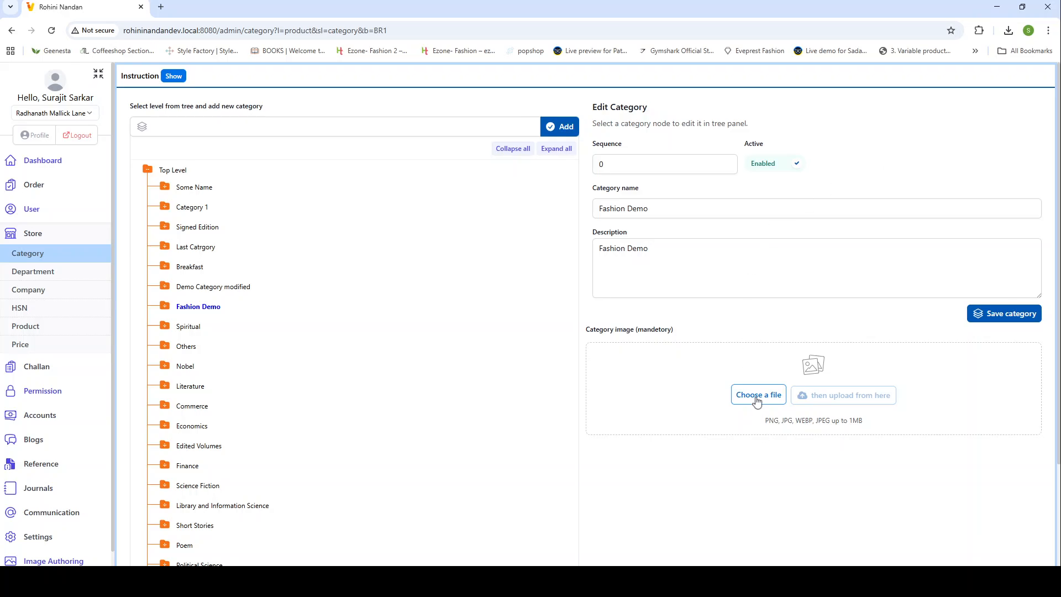
Try to choose an image file larger than 1 MB as Fashion Demo's category image and dismiss the notification
left_click(757, 399)
double_click(704, 121)
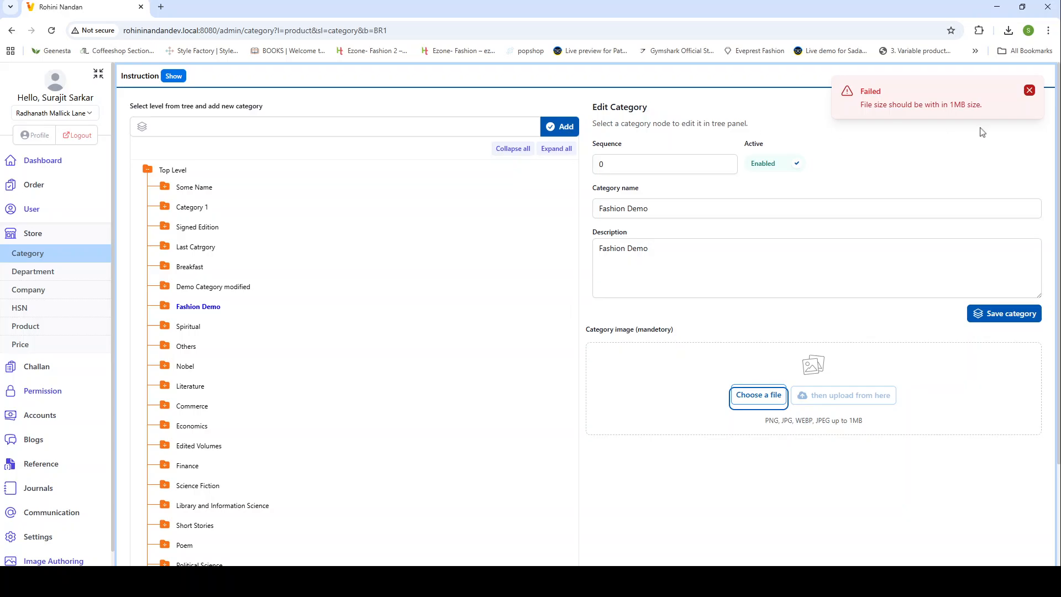
left_click(1030, 90)
Choose a square image under 1 MB for the Fashion Demo category and upload it as the category image
left_click(759, 395)
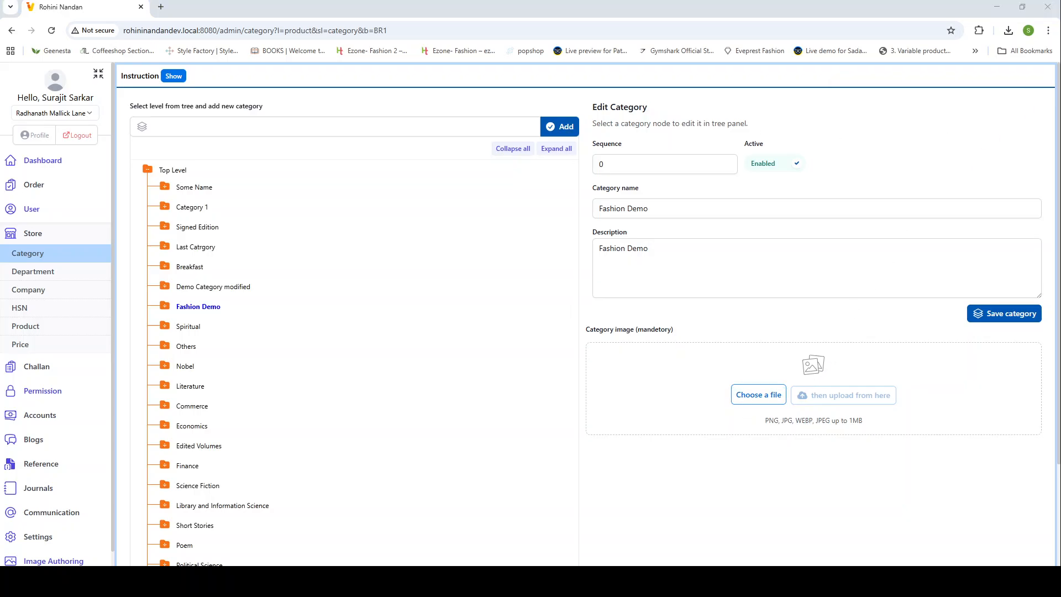
double_click(714, 118)
left_click(771, 405)
double_click(571, 266)
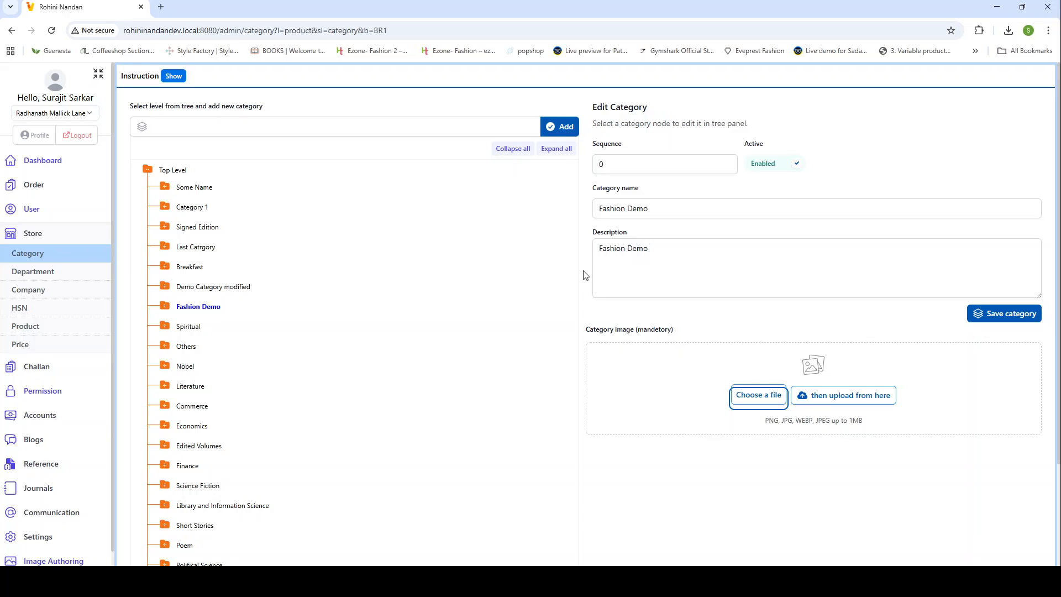
left_click(841, 402)
key("Return")
left_click(838, 404)
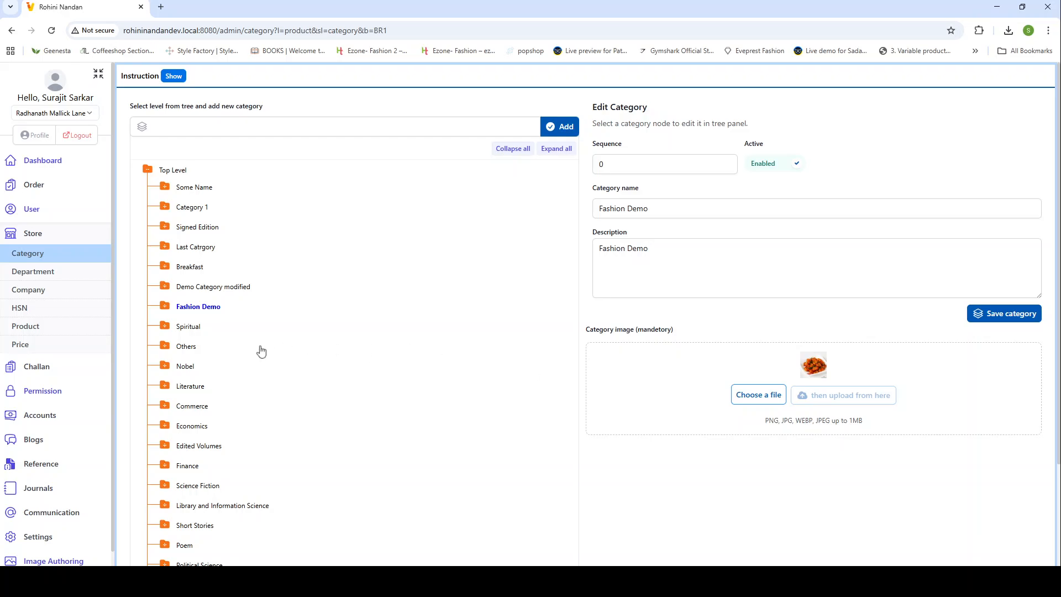
Preview Fashion Demo's uploaded image at a larger size, close the preview and save the category
left_click(183, 313)
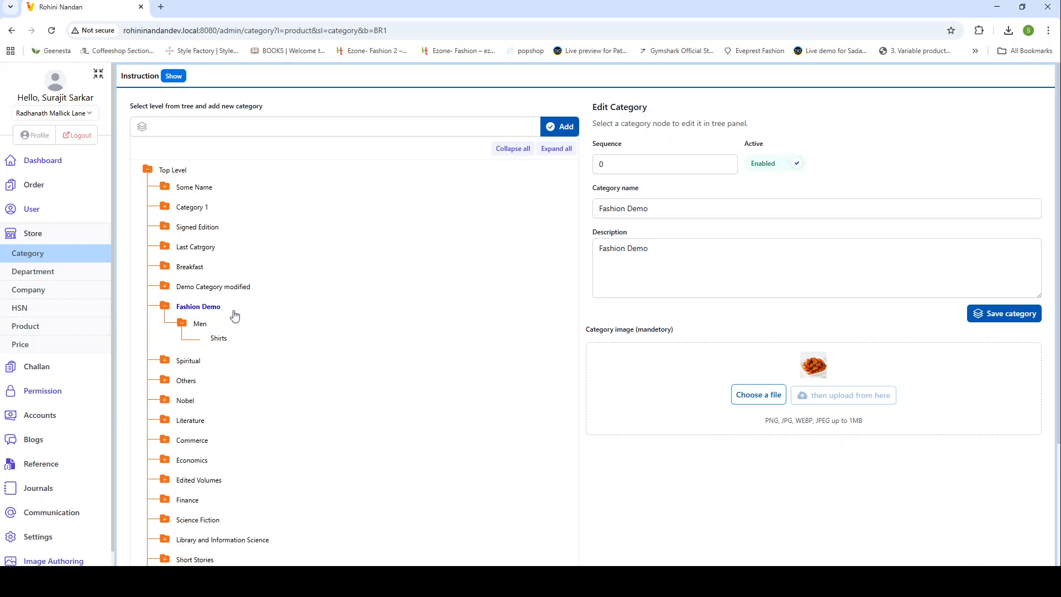
left_click(804, 370)
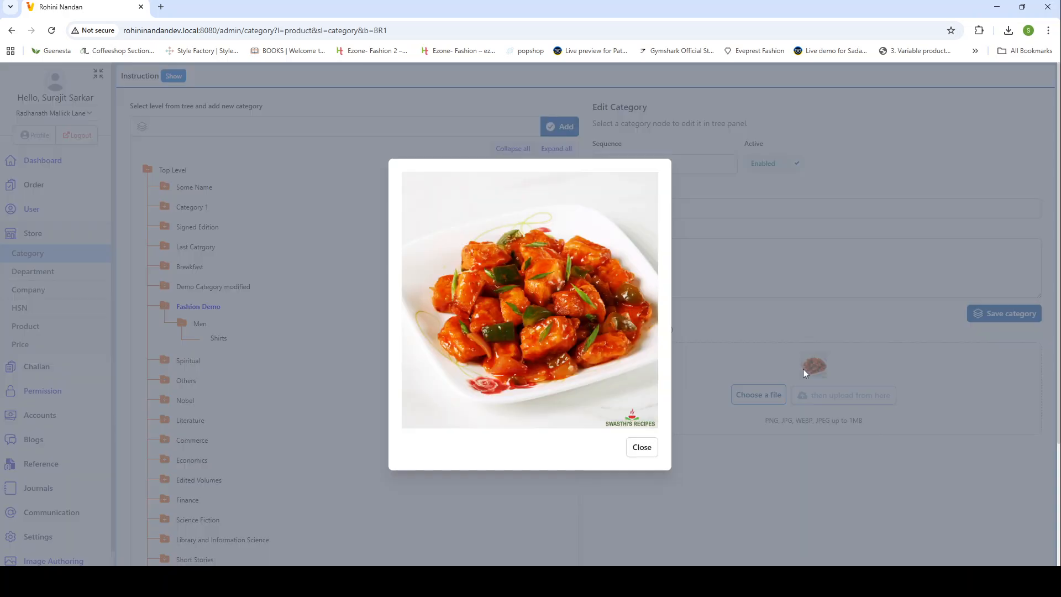
left_click(642, 447)
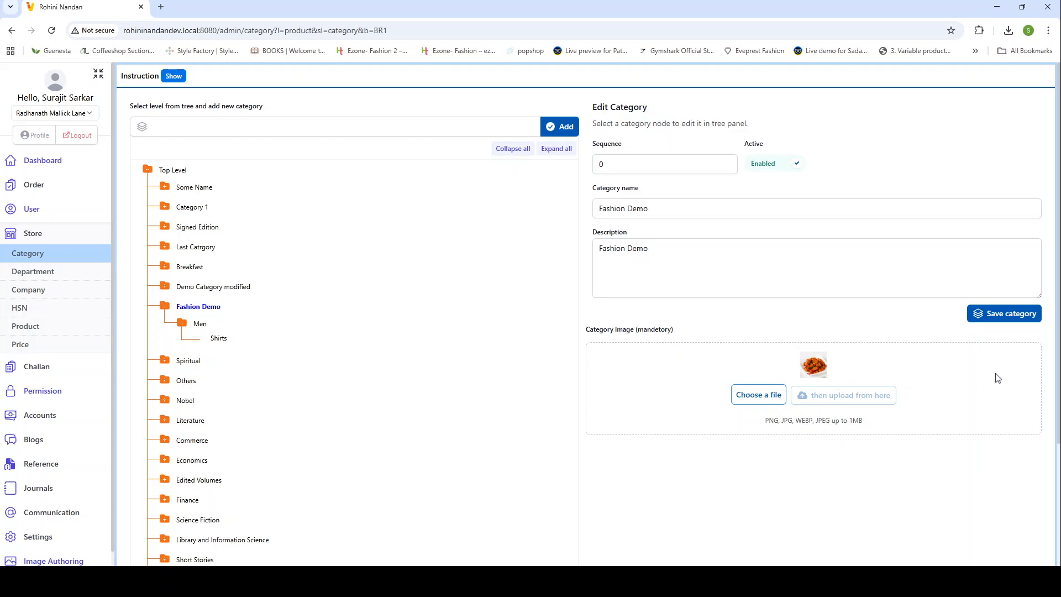
left_click(1001, 319)
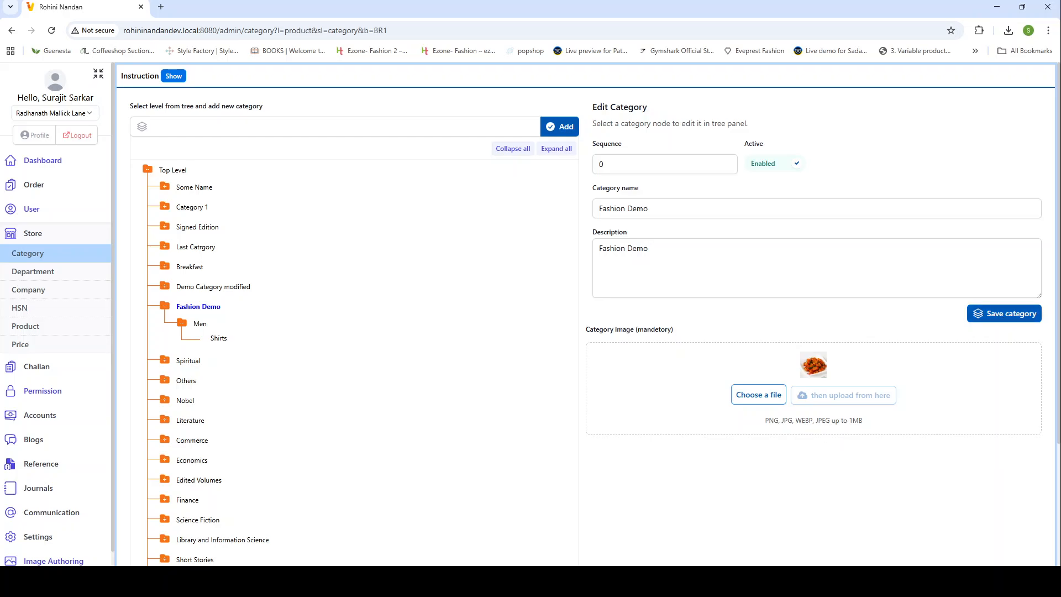